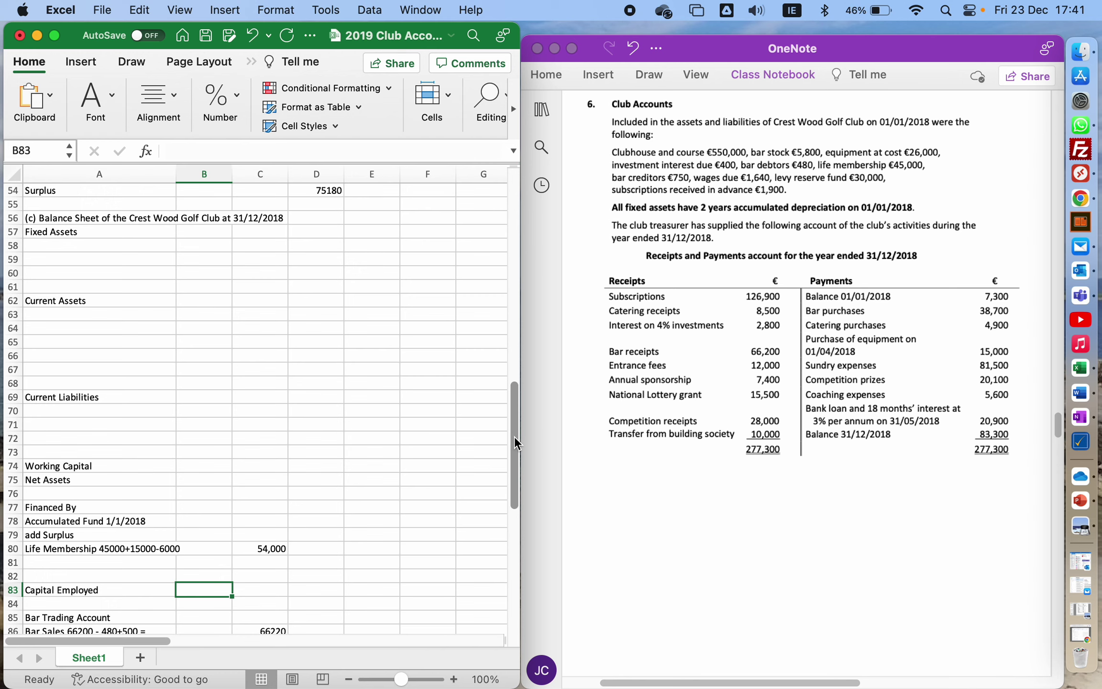
# - Add the column headings Cost, Dep and NBV across B57:D57 of the Fixed Assets section
pyautogui.moveTo(515, 436); pyautogui.dragTo(511, 307)
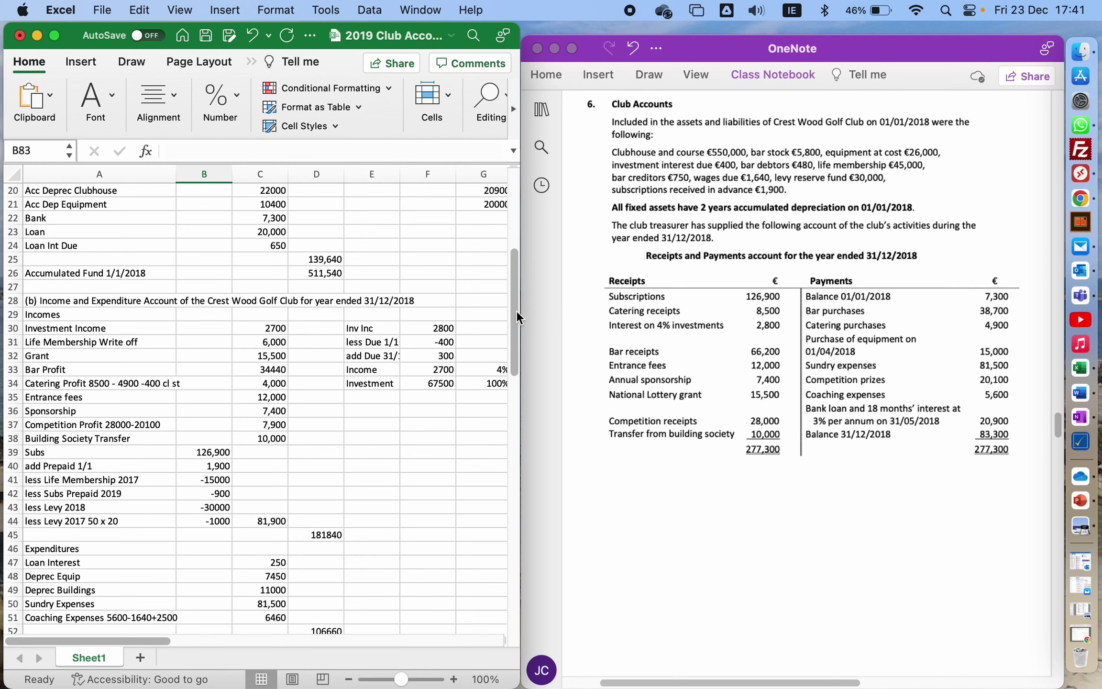
pyautogui.moveTo(513, 311); pyautogui.dragTo(523, 204)
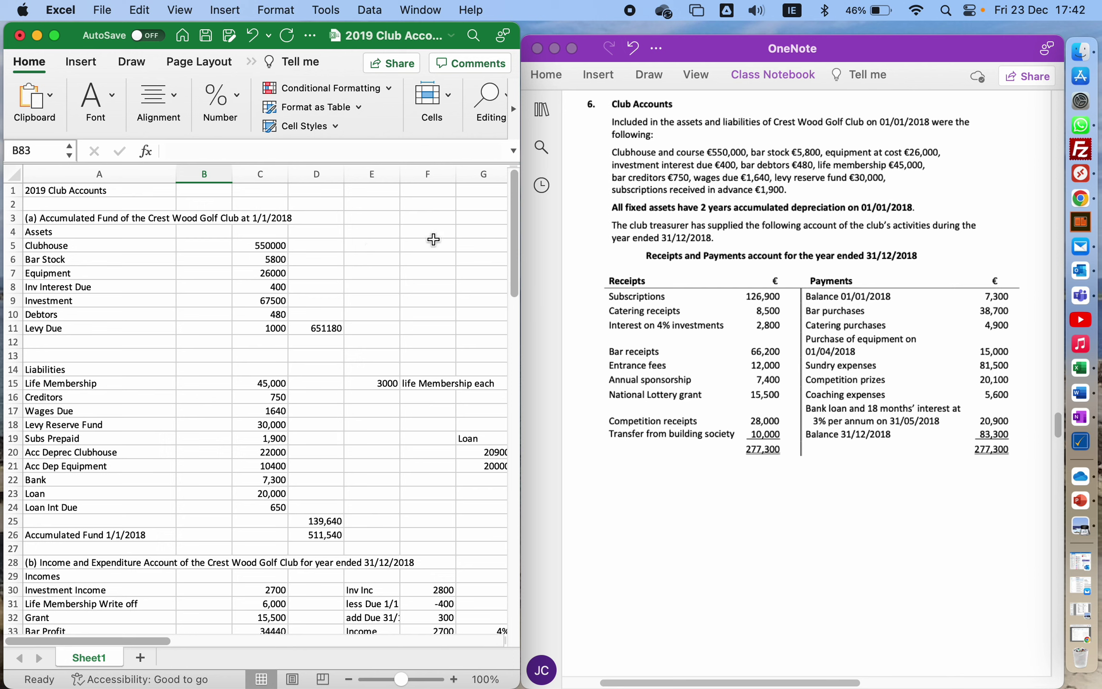
pyautogui.moveTo(515, 230); pyautogui.dragTo(501, 341)
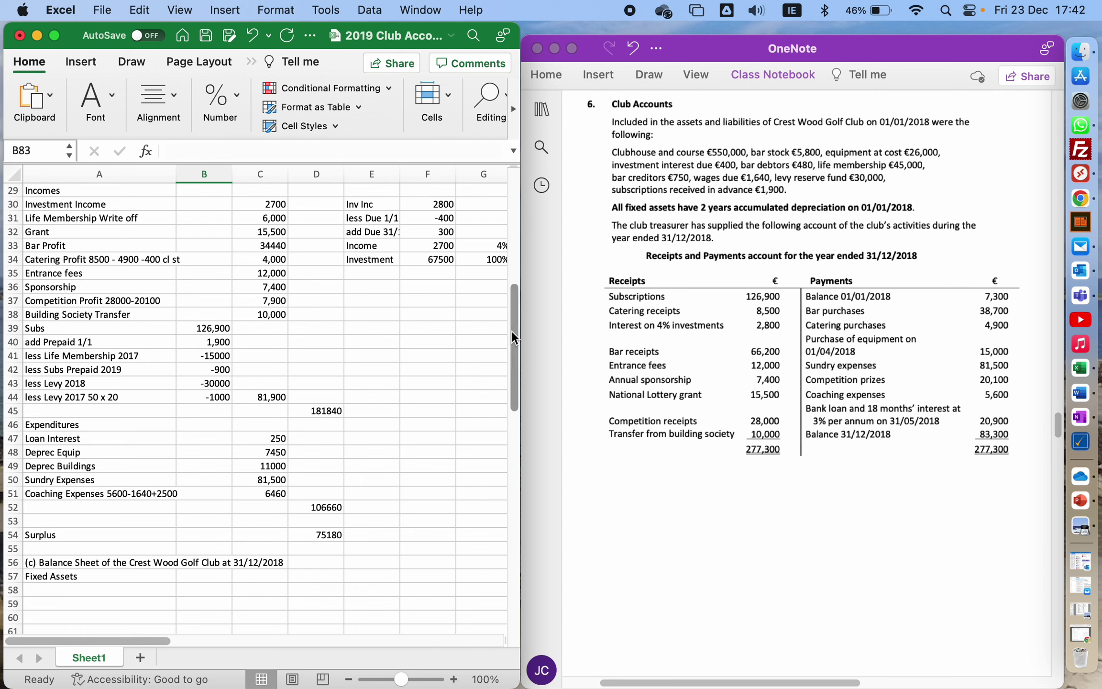
pyautogui.moveTo(515, 330); pyautogui.dragTo(529, 426)
pyautogui.click(35, 260)
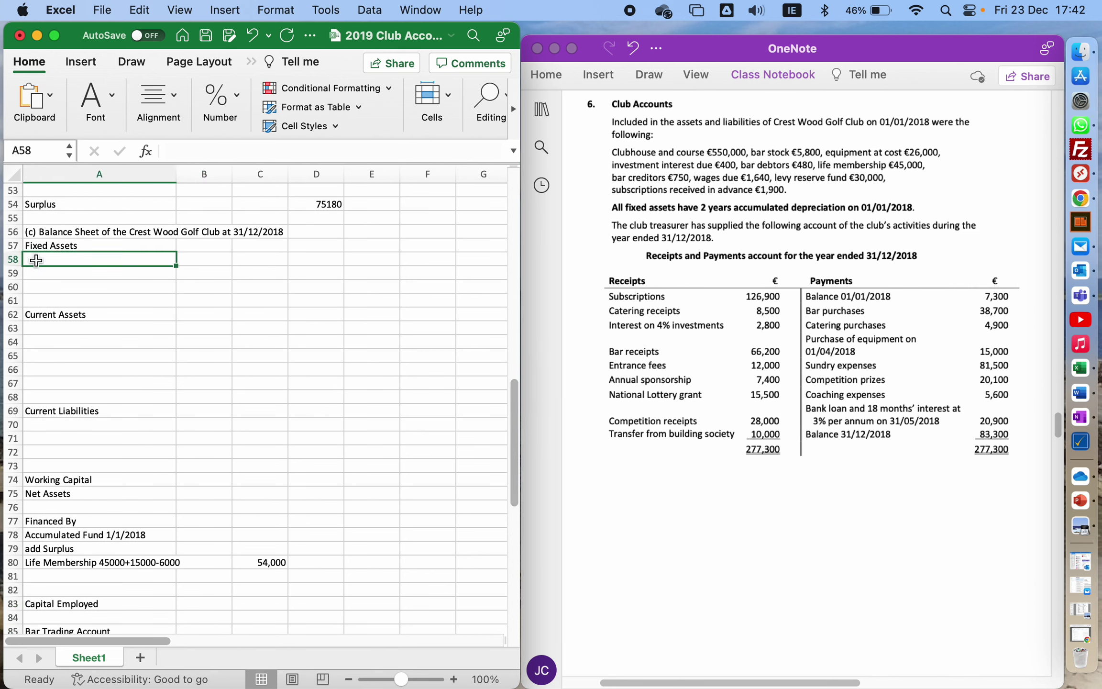
pyautogui.press('Right')
pyautogui.press('Up')
pyautogui.write('Cost')
pyautogui.press('Tab')
pyautogui.write('Dep')
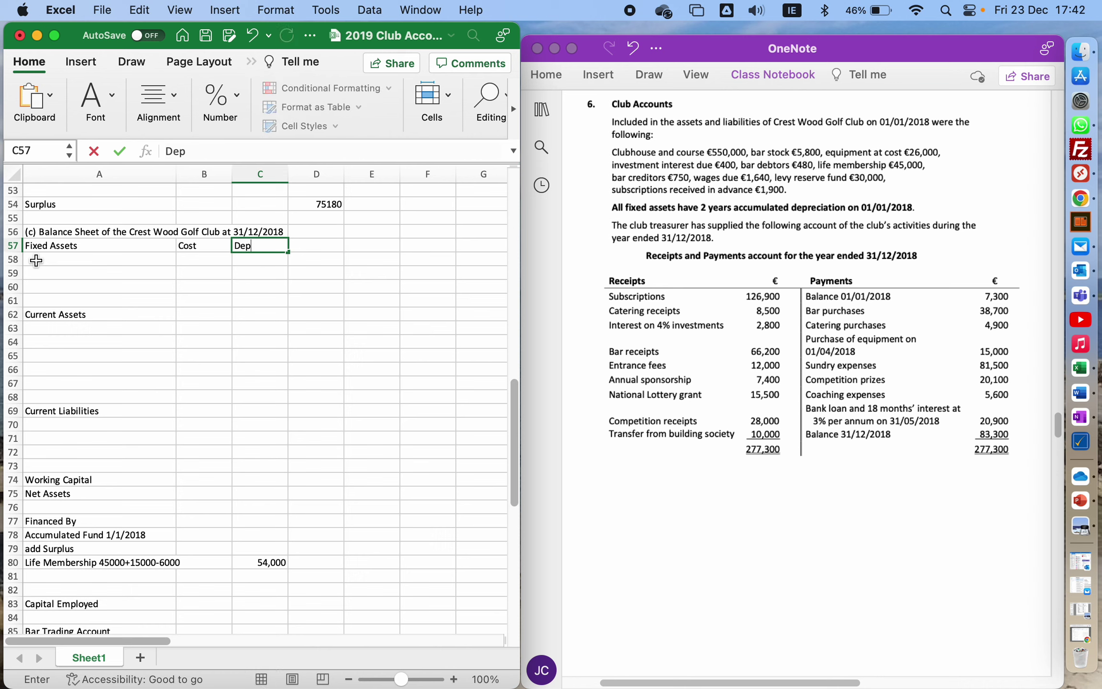
pyautogui.press('Tab')
pyautogui.write('NBV')
pyautogui.press('Return')
pyautogui.press('Left')
pyautogui.press('Left')
# - Enter Clubhouse and Equipment in A58:A59 with costs 550000 and 41000
pyautogui.click(36, 260)
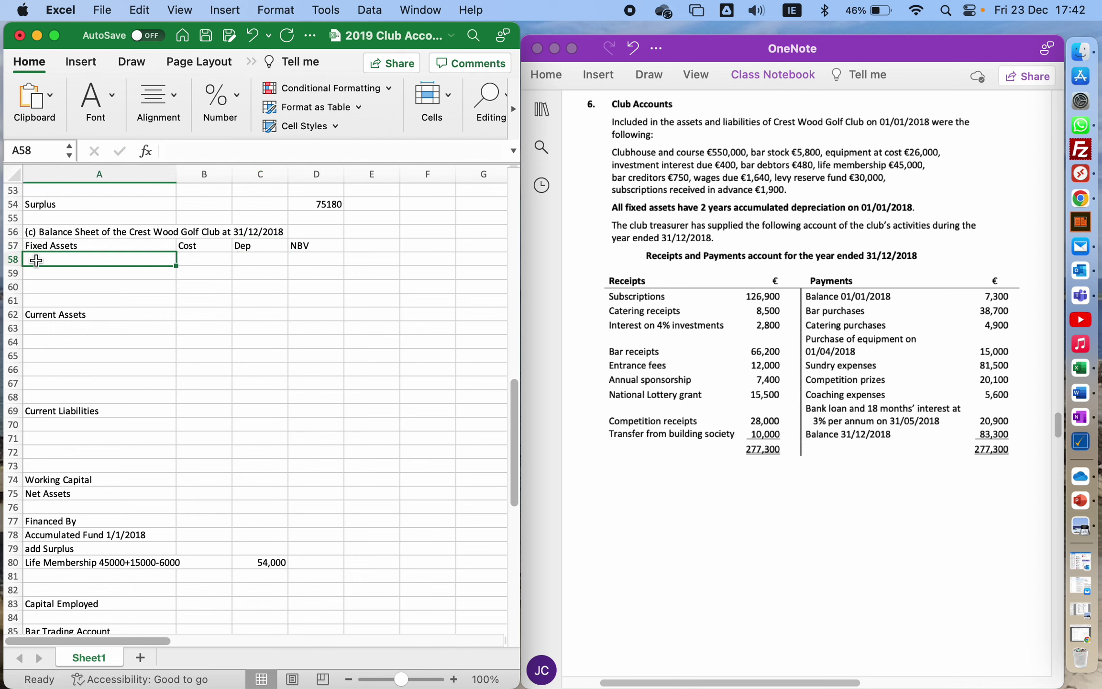
pyautogui.write('Club')
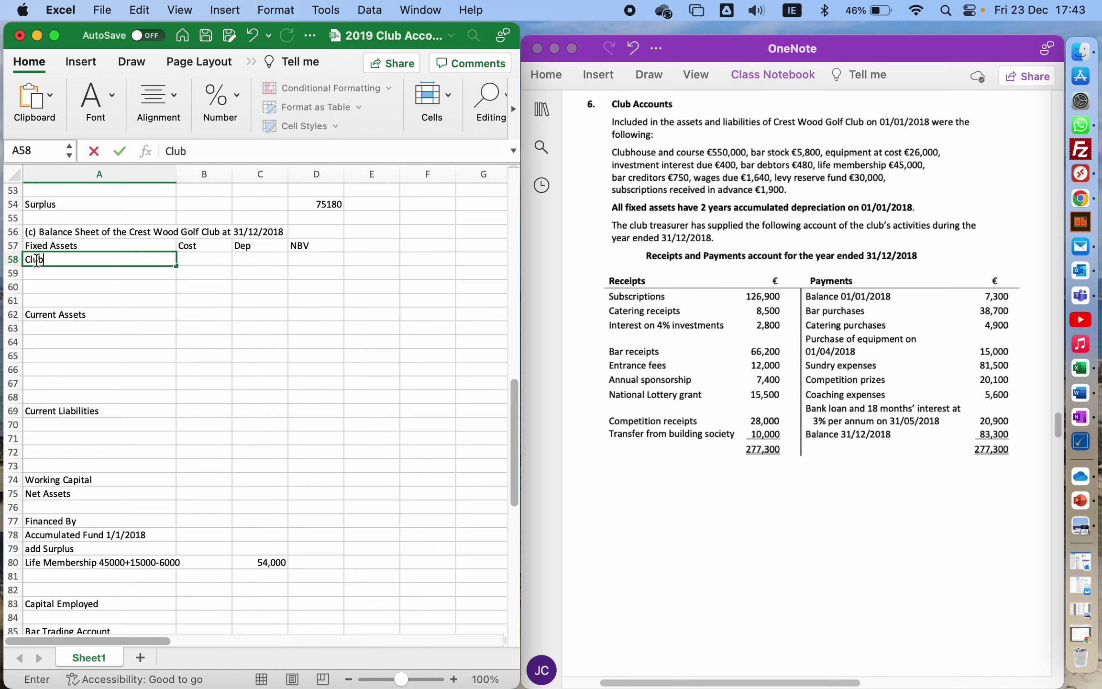
pyautogui.write('house')
pyautogui.press('Return')
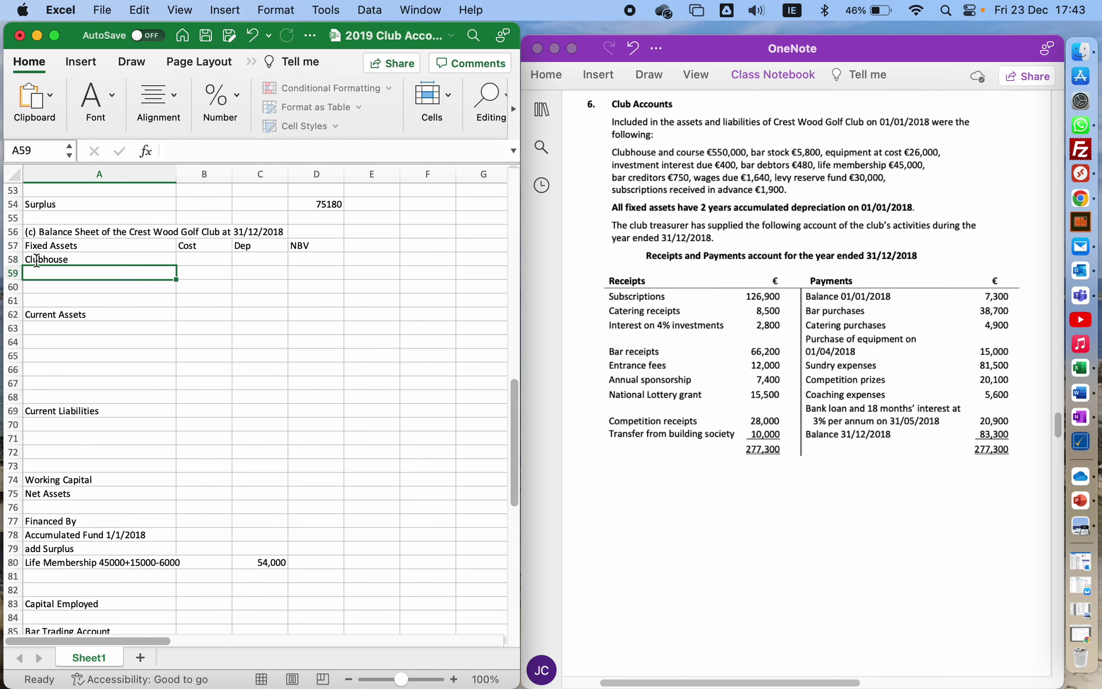
pyautogui.write('E')
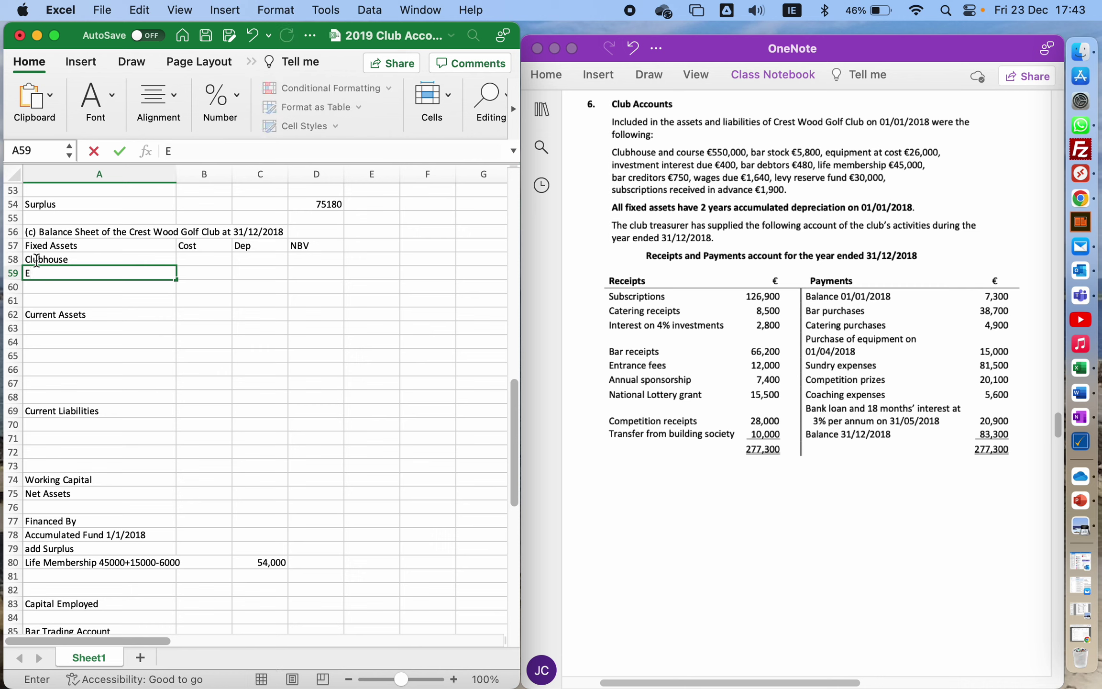
pyautogui.write('quipment')
pyautogui.press('Tab')
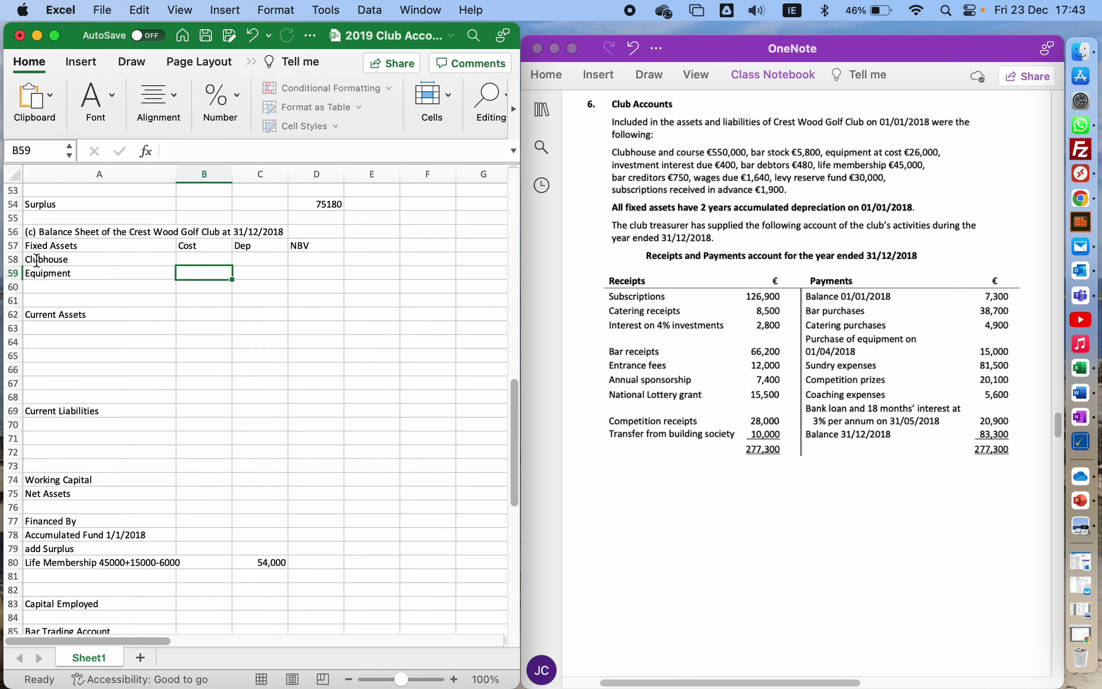
pyautogui.press('Up')
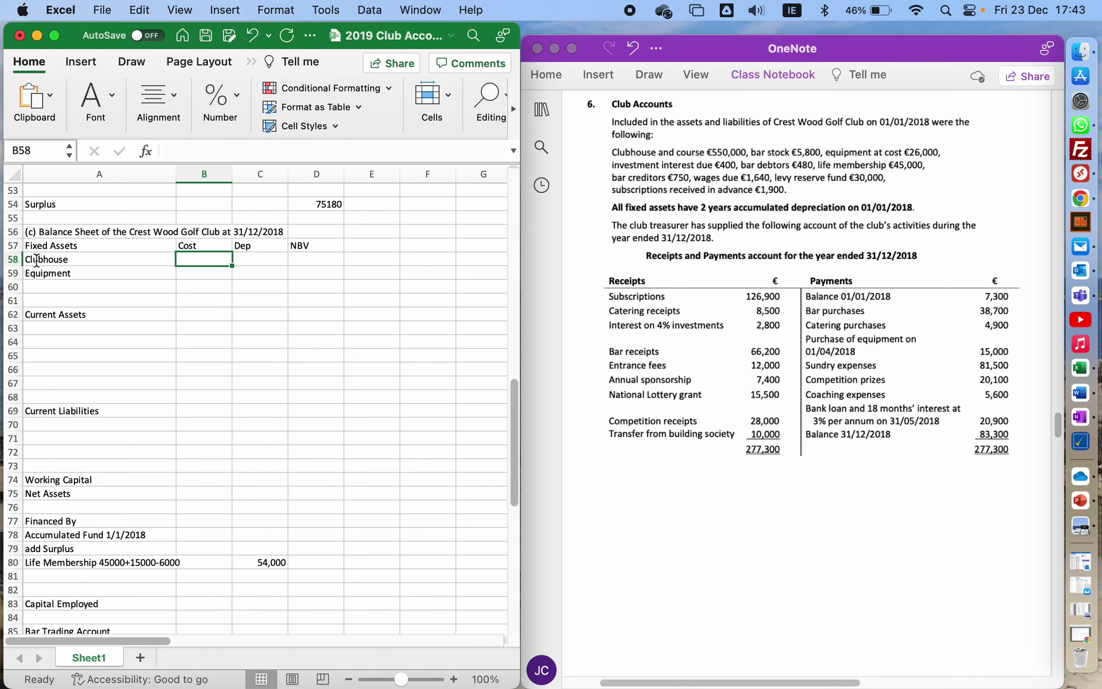
pyautogui.write('550000')
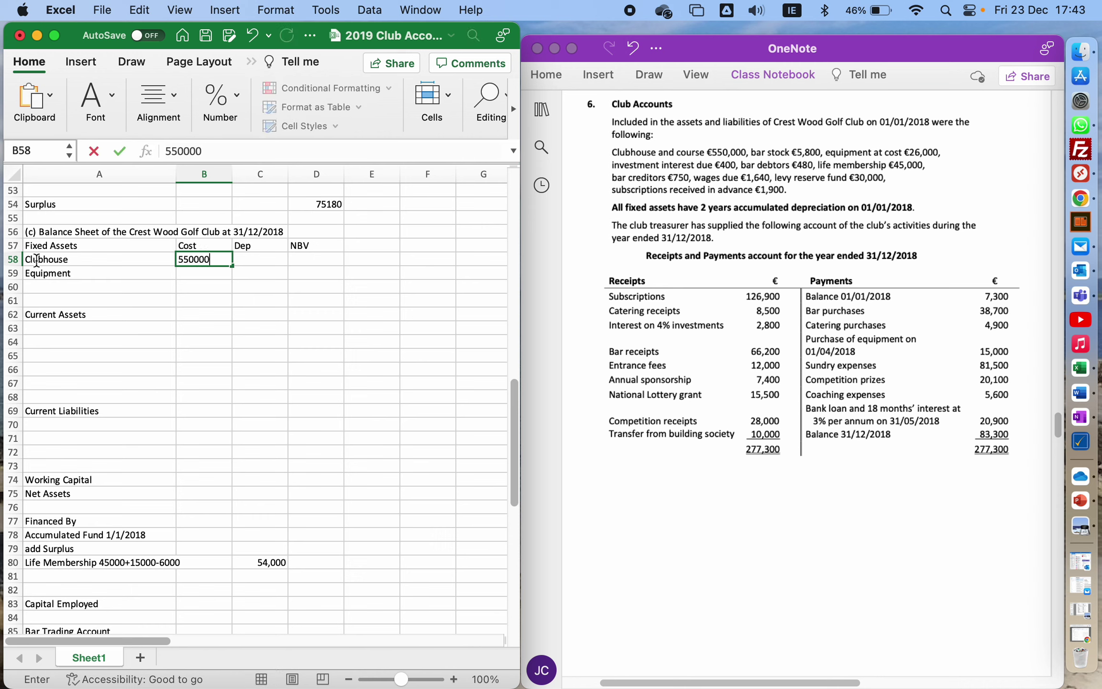
pyautogui.press('Return')
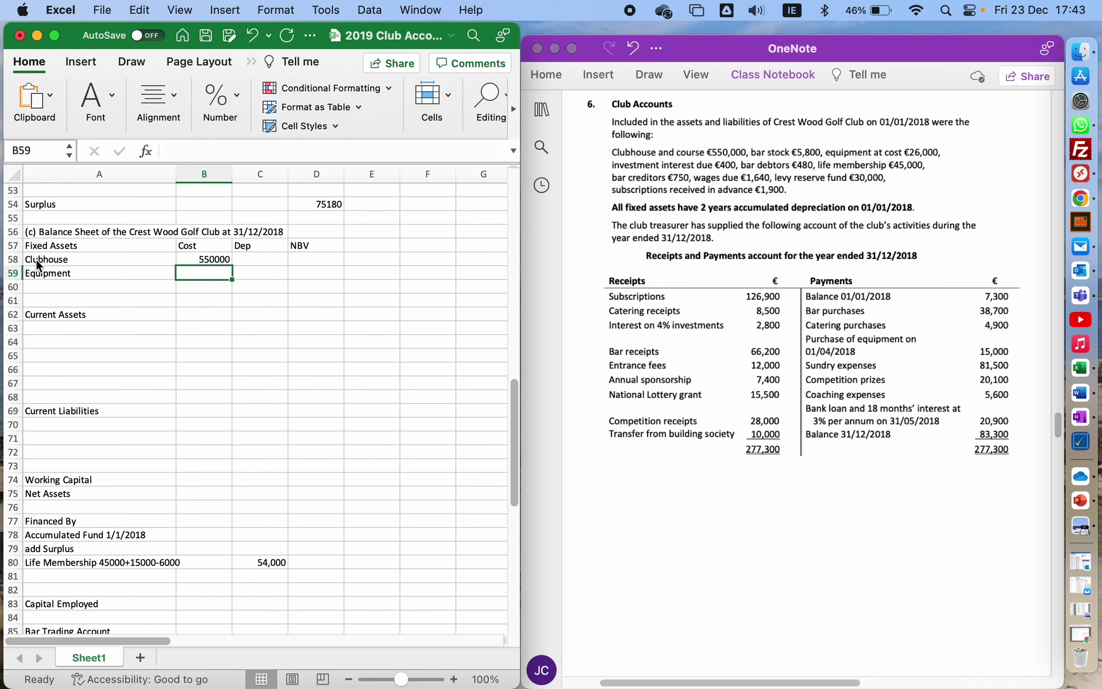
pyautogui.write('41000')
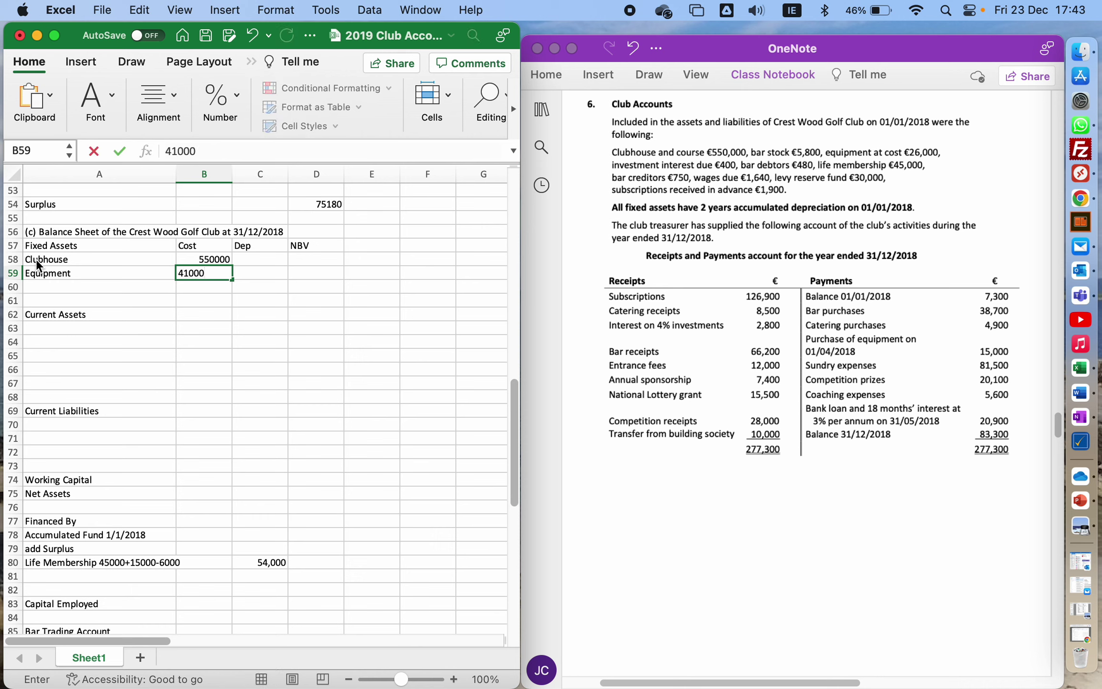
pyautogui.press('Tab')
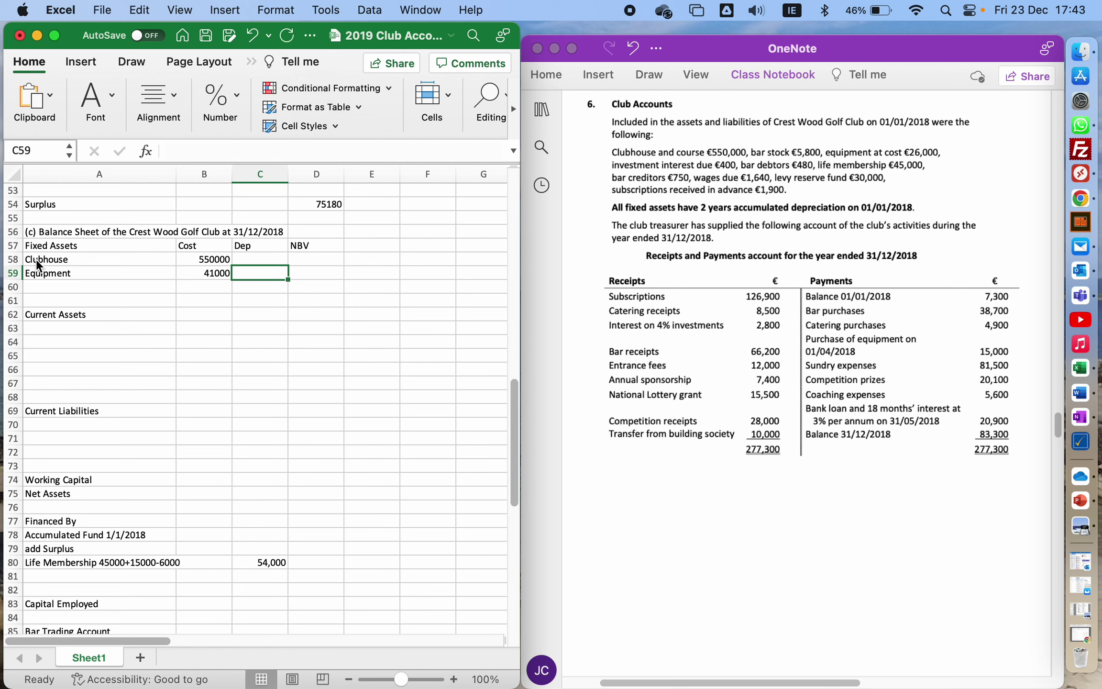
# - Calculate Clubhouse depreciation as =B58*.06 (33000) and NBV as =B58-C58 (517000)
pyautogui.press('Up')
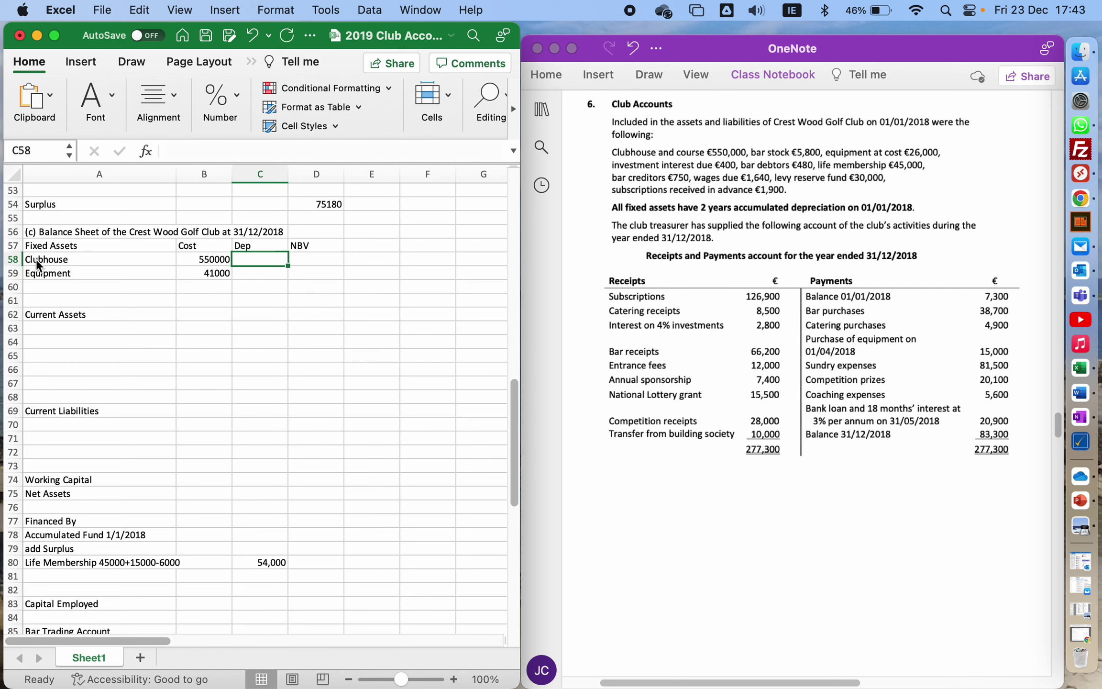
pyautogui.write('=')
pyautogui.press('Left')
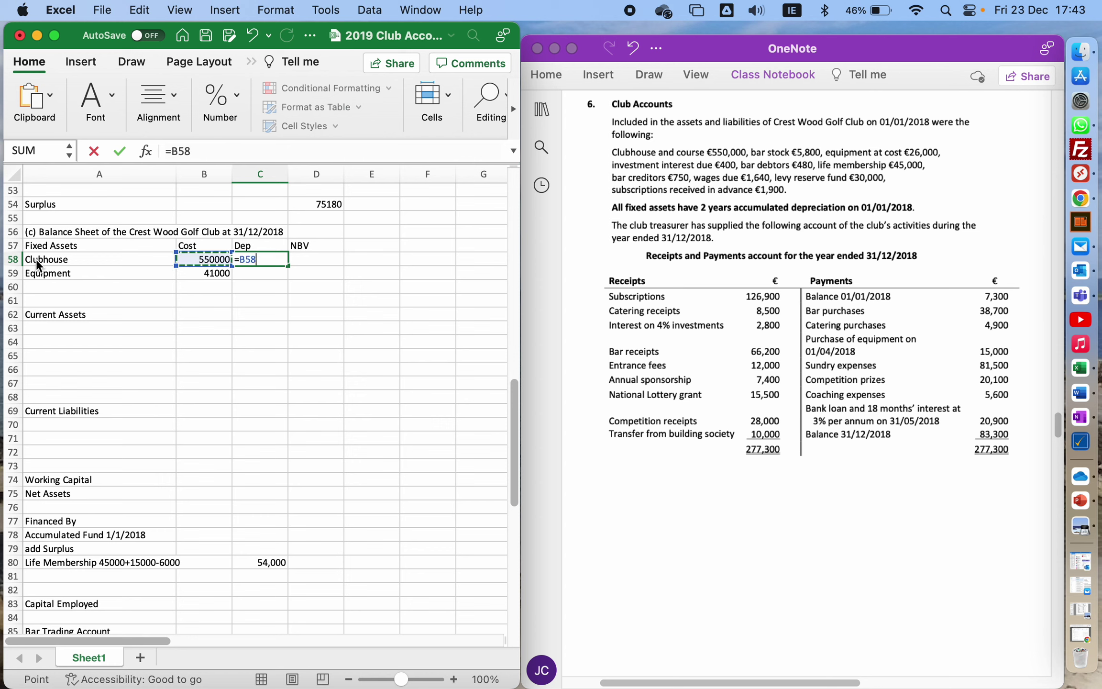
pyautogui.write('*')
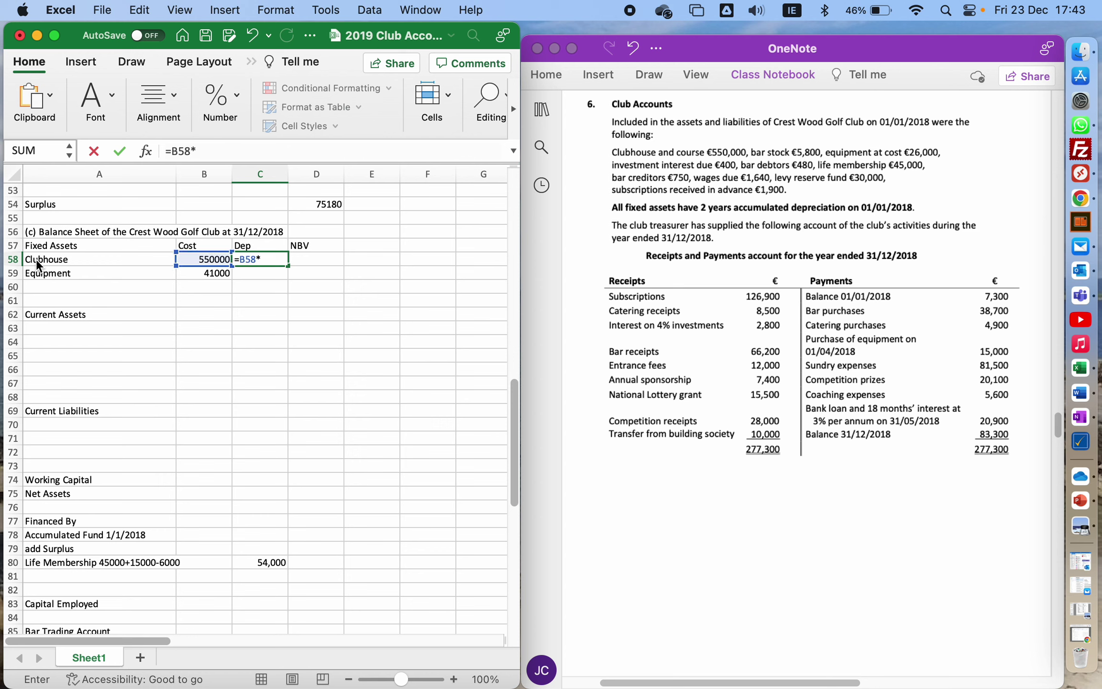
pyautogui.write('.06')
pyautogui.press('Return')
pyautogui.press('Up')
pyautogui.press('Right')
pyautogui.write('=')
pyautogui.press('Left')
pyautogui.press('Left')
pyautogui.write('-')
pyautogui.press('Left')
pyautogui.press('Return')
# - Calculate Equipment depreciation =(26000*.2*3)+(15000*.2*9/12) (17850) and NBV =B59-C59 (23150)
pyautogui.press('Left')
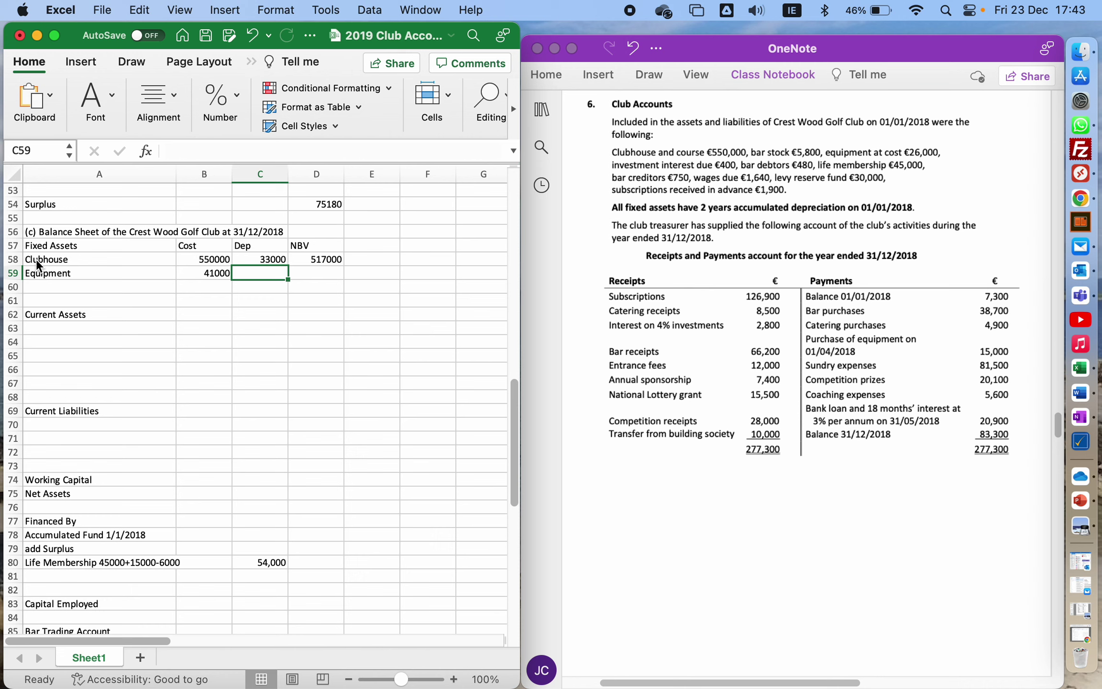
pyautogui.write('=(2')
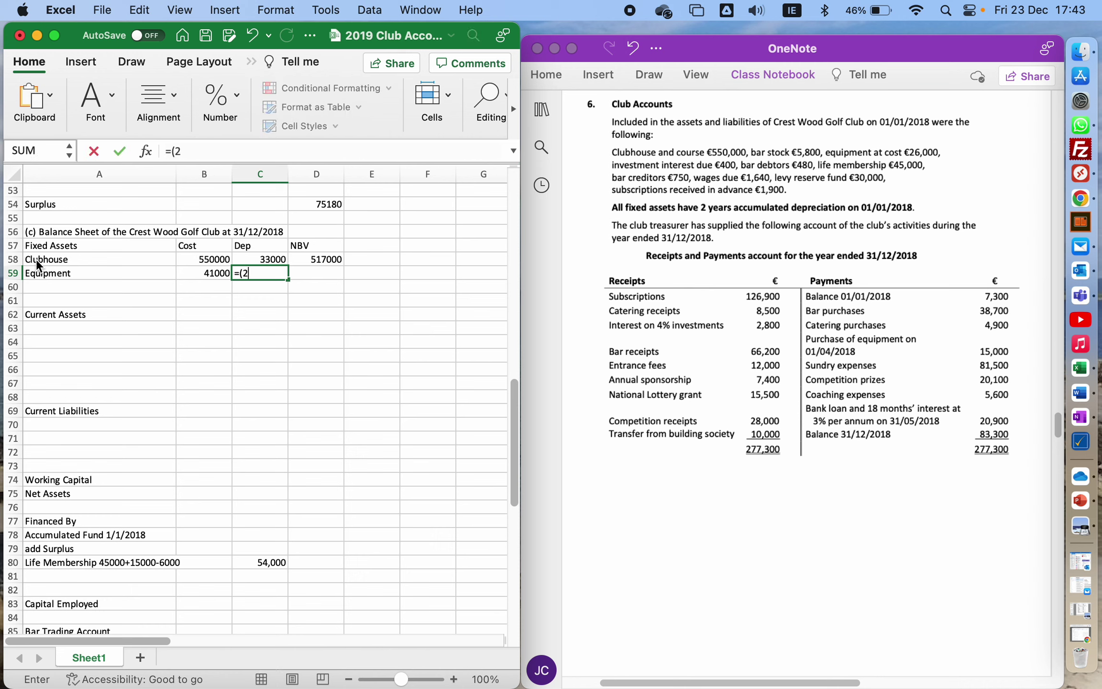
pyautogui.write('6000*.2*3)+(')
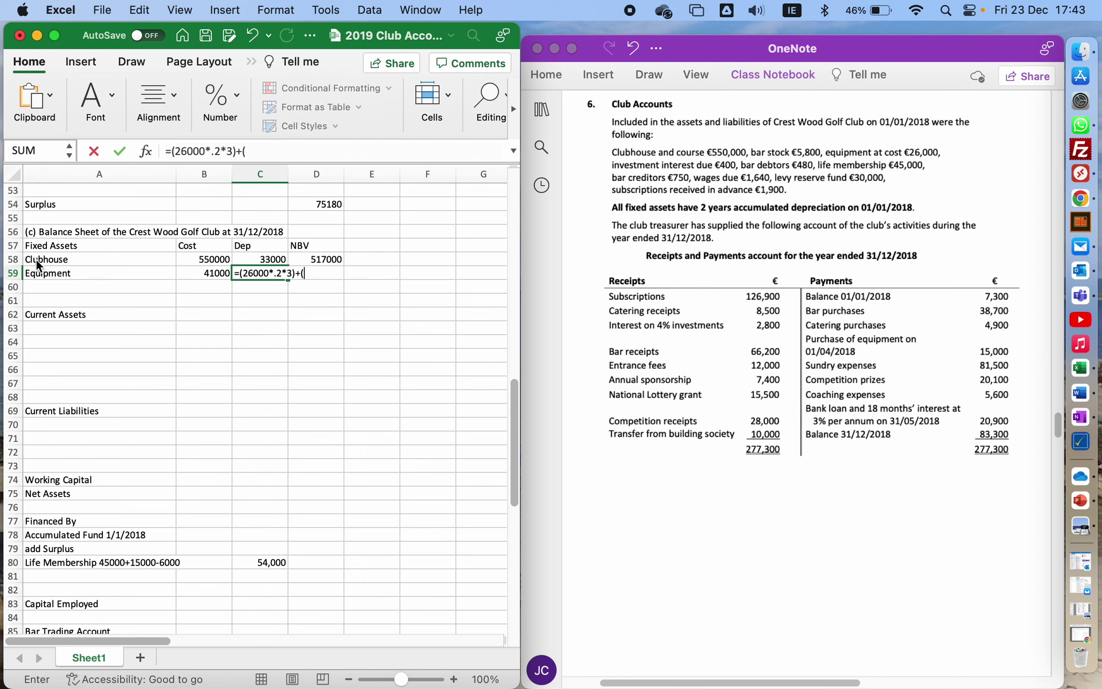
pyautogui.write('15000*.2*9')
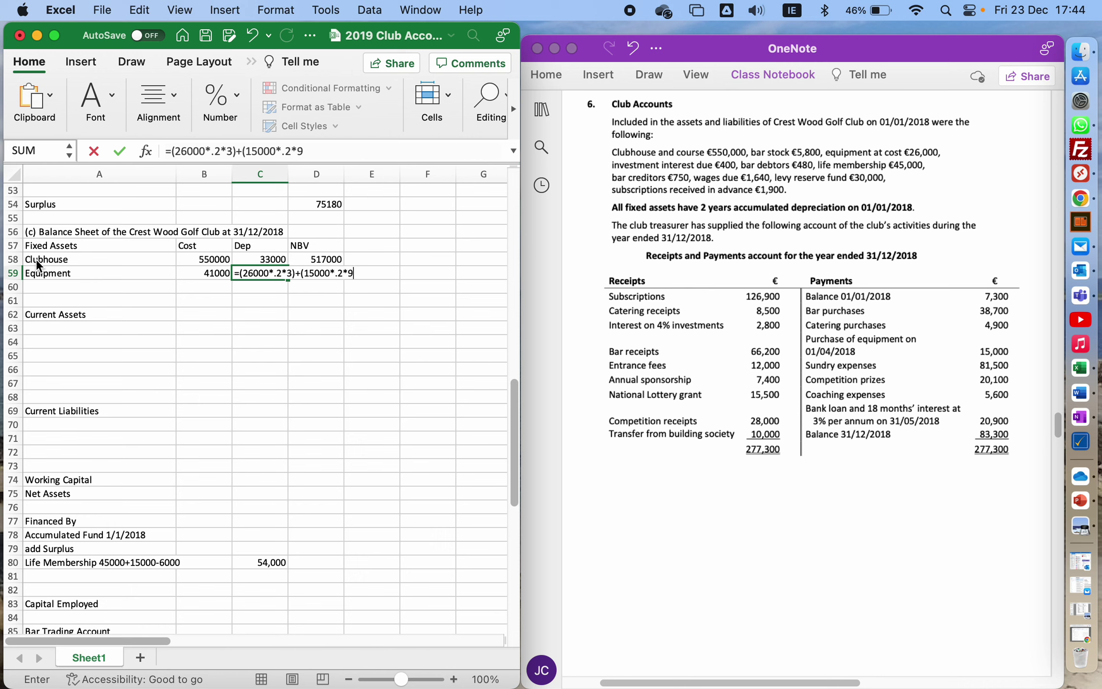
pyautogui.write('/12)')
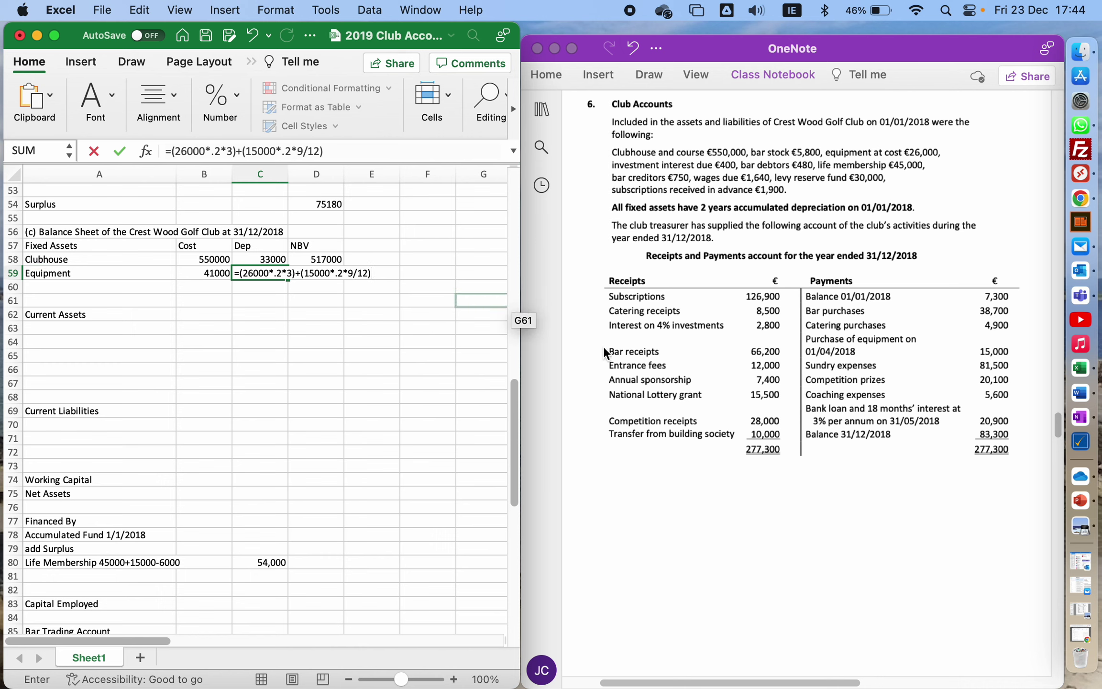
pyautogui.press('Return')
pyautogui.press('Up')
pyautogui.press('Right')
pyautogui.write('=')
pyautogui.press('Left')
pyautogui.press('Left')
pyautogui.write('-')
pyautogui.press('Left')
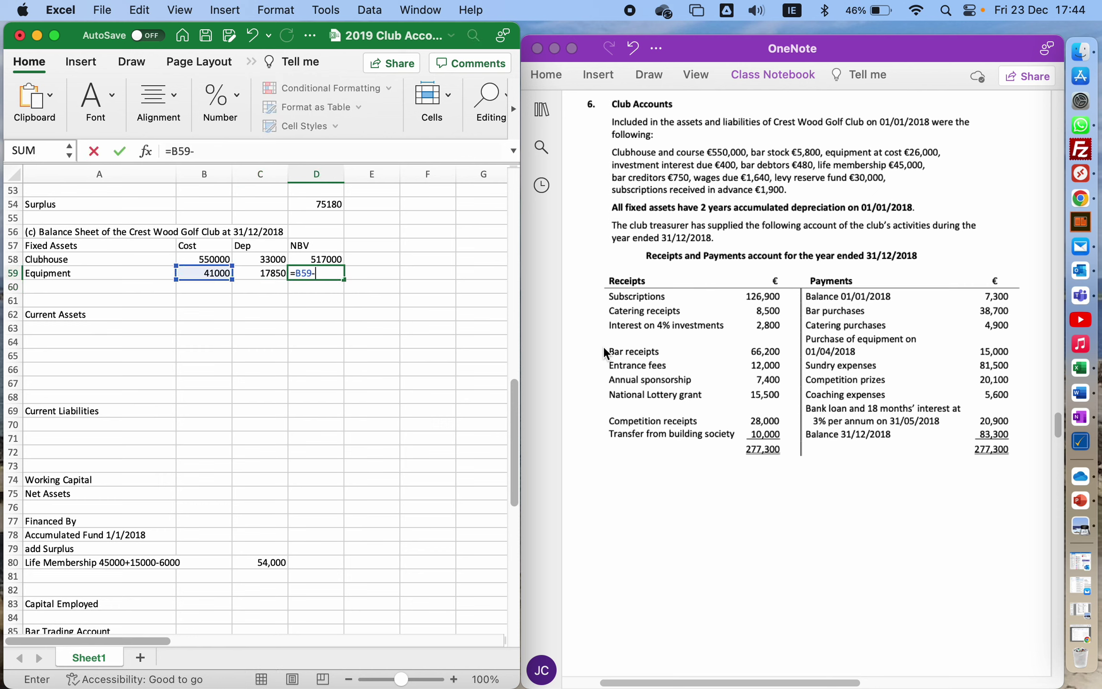
pyautogui.press('Return')
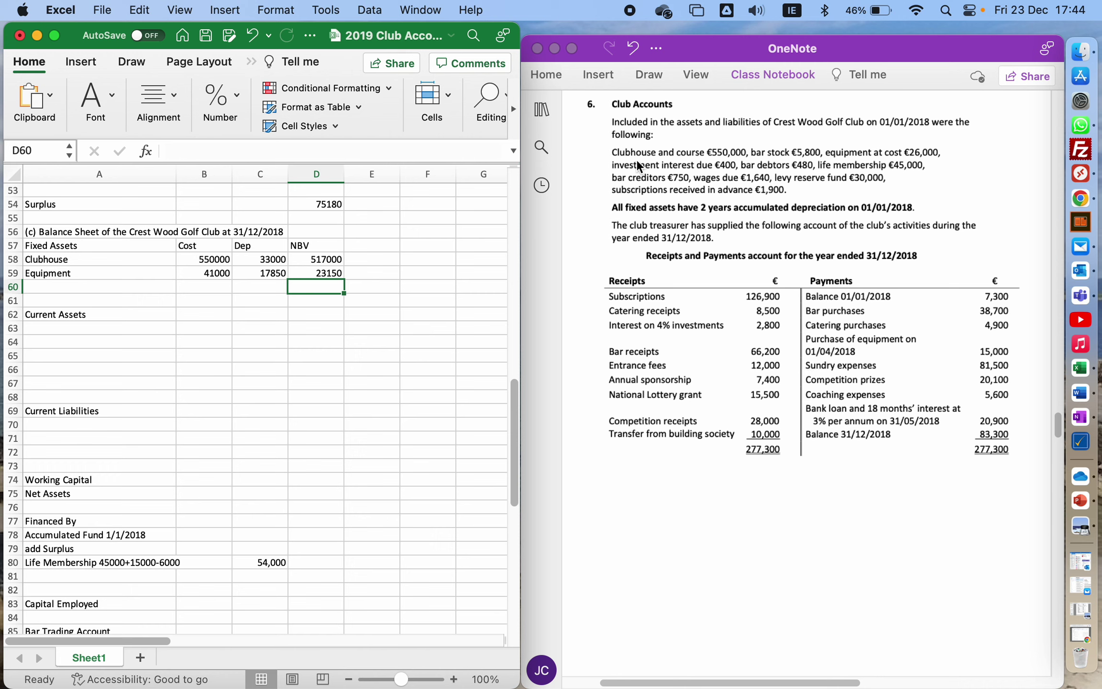
# - Add an Investment line in A60 with its NBV linked to the 67500 figure in D9
pyautogui.click(40, 286)
pyautogui.write('Investment')
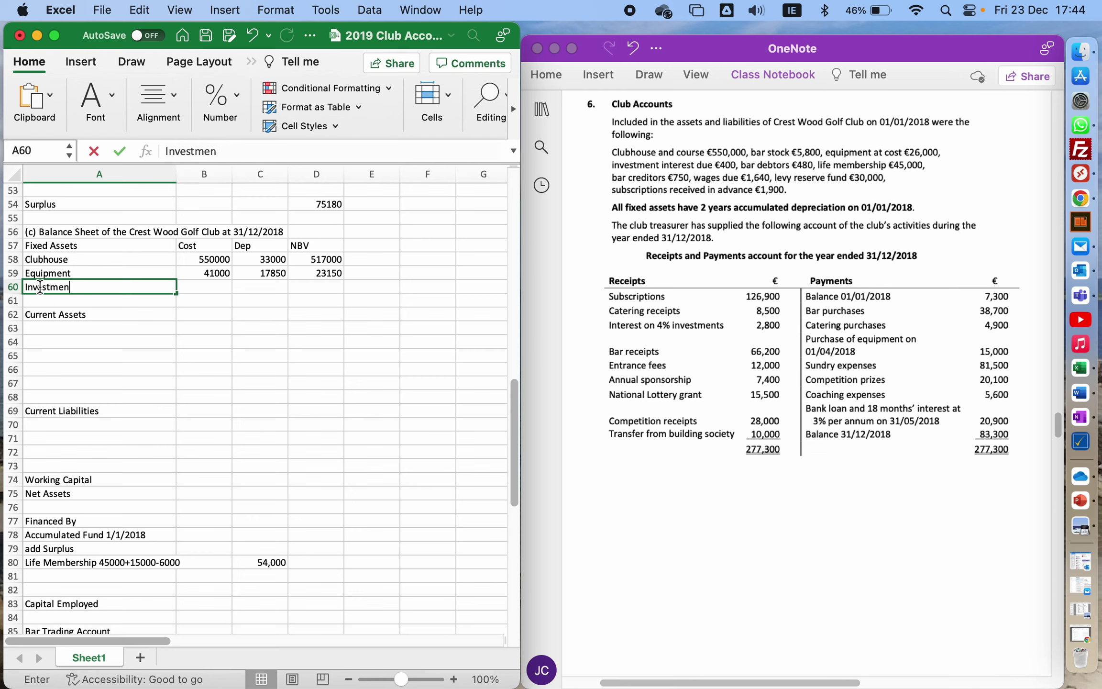
pyautogui.press('Tab')
pyautogui.press('Tab')
pyautogui.press('Tab')
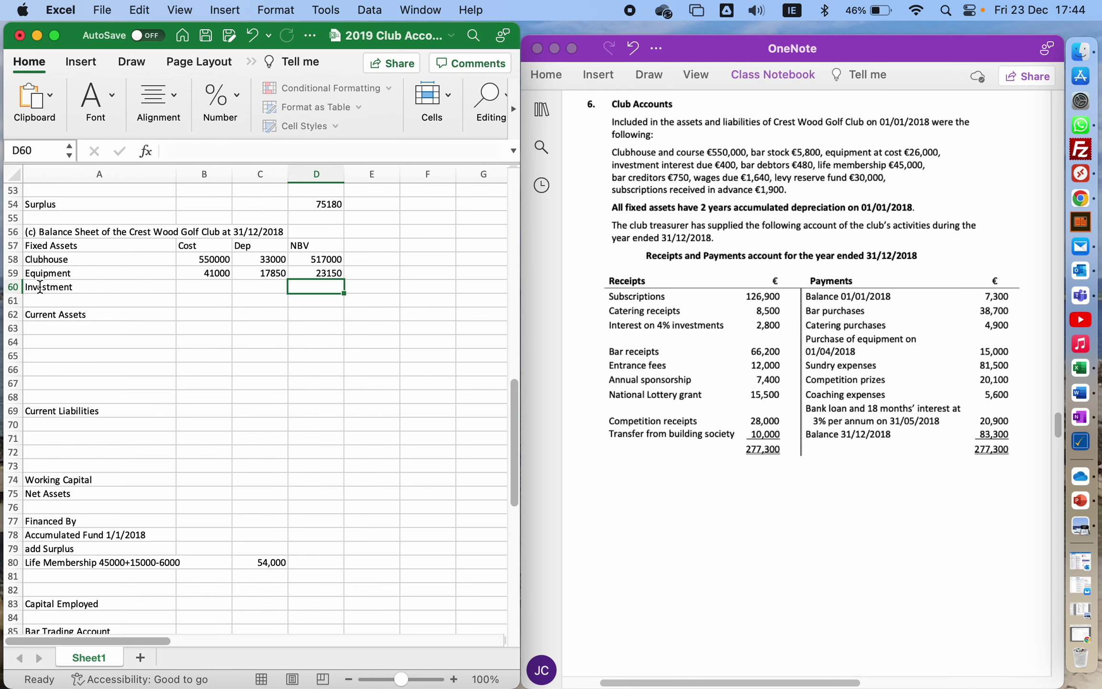
pyautogui.write('=')
pyautogui.press('Up')
pyautogui.press('Up')
pyautogui.press('Up')
pyautogui.press('Up')
pyautogui.press('Up')
pyautogui.press('Up')
pyautogui.press('Up')
pyautogui.press('Up')
pyautogui.press('Up')
pyautogui.press('Up')
pyautogui.press('Up')
pyautogui.press('Up')
pyautogui.press('Up')
pyautogui.press('Up')
pyautogui.press('Up')
pyautogui.press('Up')
pyautogui.press('Up')
pyautogui.press('Up')
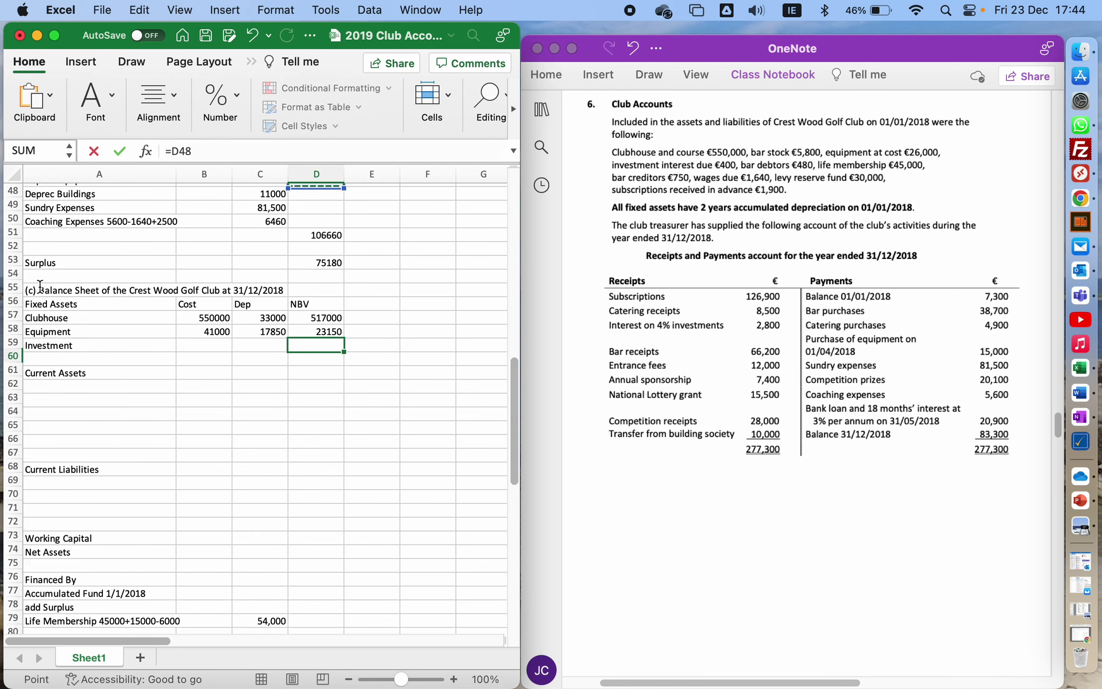
pyautogui.press('Up')
pyautogui.press('Up')
pyautogui.press('Up')
pyautogui.press('Up')
pyautogui.press('Up')
pyautogui.press('Up')
pyautogui.press('Up')
pyautogui.press('Up')
pyautogui.press('Up')
pyautogui.press('Up')
pyautogui.press('Up')
pyautogui.press('Up')
pyautogui.press('Up')
pyautogui.press('Up')
pyautogui.press('Up')
pyautogui.press('Up')
pyautogui.press('Up')
pyautogui.press('Up')
pyautogui.press('Up')
pyautogui.press('Up')
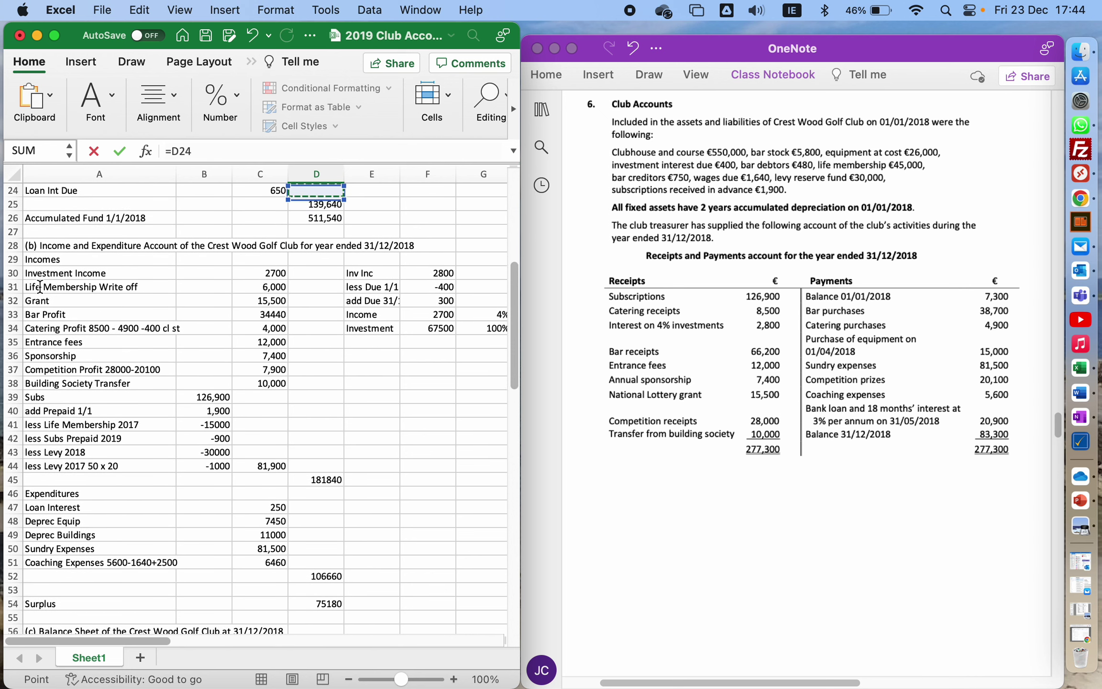
pyautogui.press('Up')
pyautogui.press('Up')
pyautogui.press('Up')
pyautogui.press('Up')
pyautogui.press('Up')
pyautogui.press('Up')
pyautogui.press('Up')
pyautogui.press('Up')
pyautogui.press('Up')
pyautogui.press('Up')
pyautogui.press('Up')
pyautogui.press('Up')
pyautogui.press('Up')
pyautogui.press('Up')
pyautogui.press('Up')
pyautogui.press('Up')
pyautogui.press('Up')
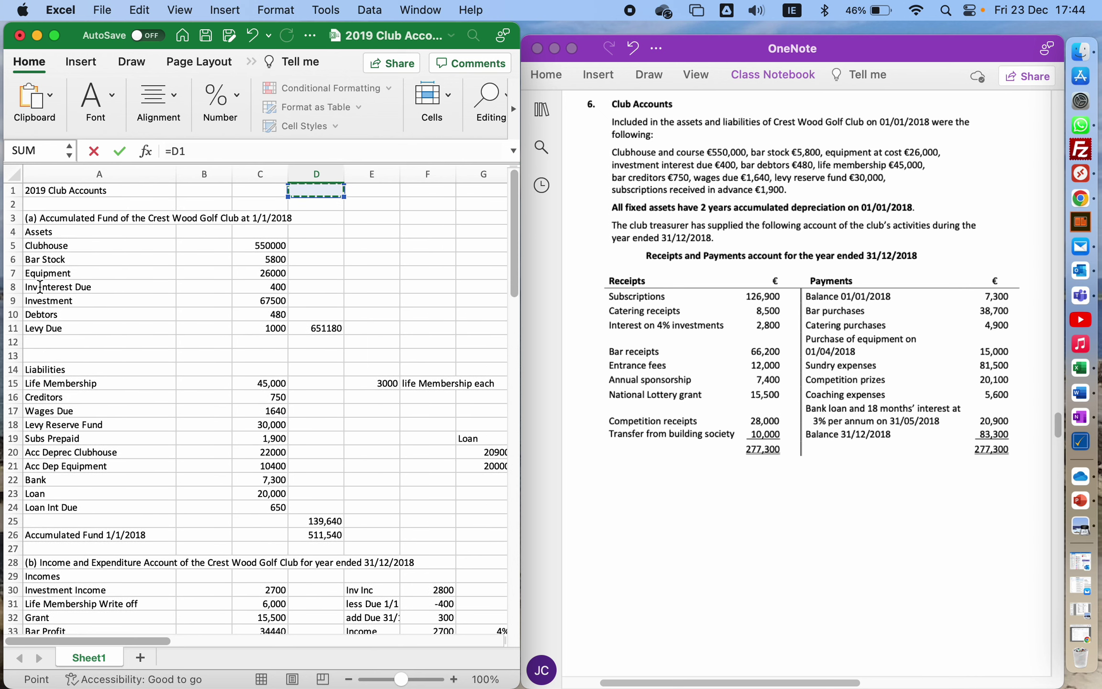
pyautogui.press('Down')
pyautogui.press('Down')
pyautogui.press('Down')
pyautogui.press('Down')
pyautogui.press('Down')
pyautogui.press('Down')
pyautogui.press('Down')
pyautogui.press('Down')
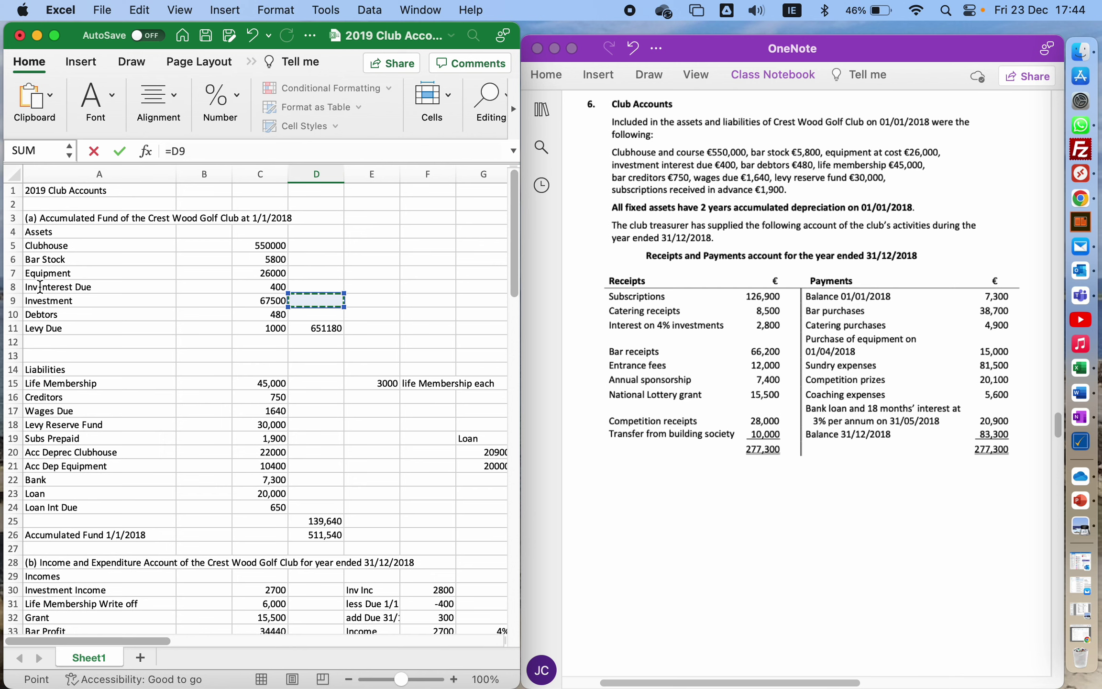
pyautogui.press('Escape')
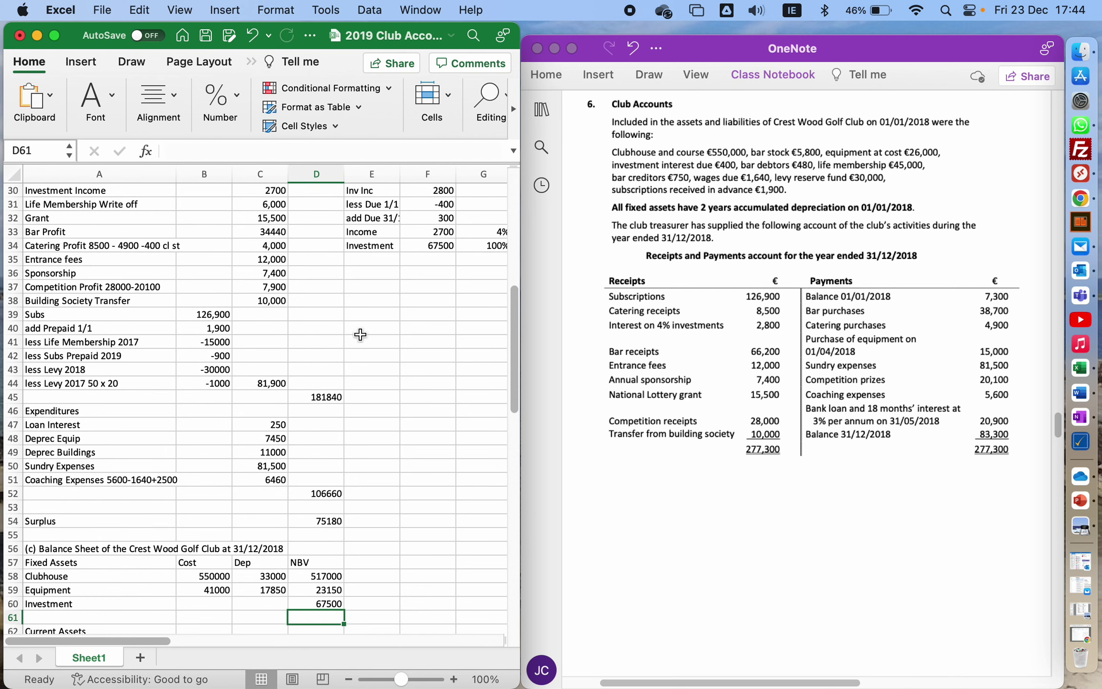
pyautogui.moveTo(510, 383); pyautogui.dragTo(502, 239)
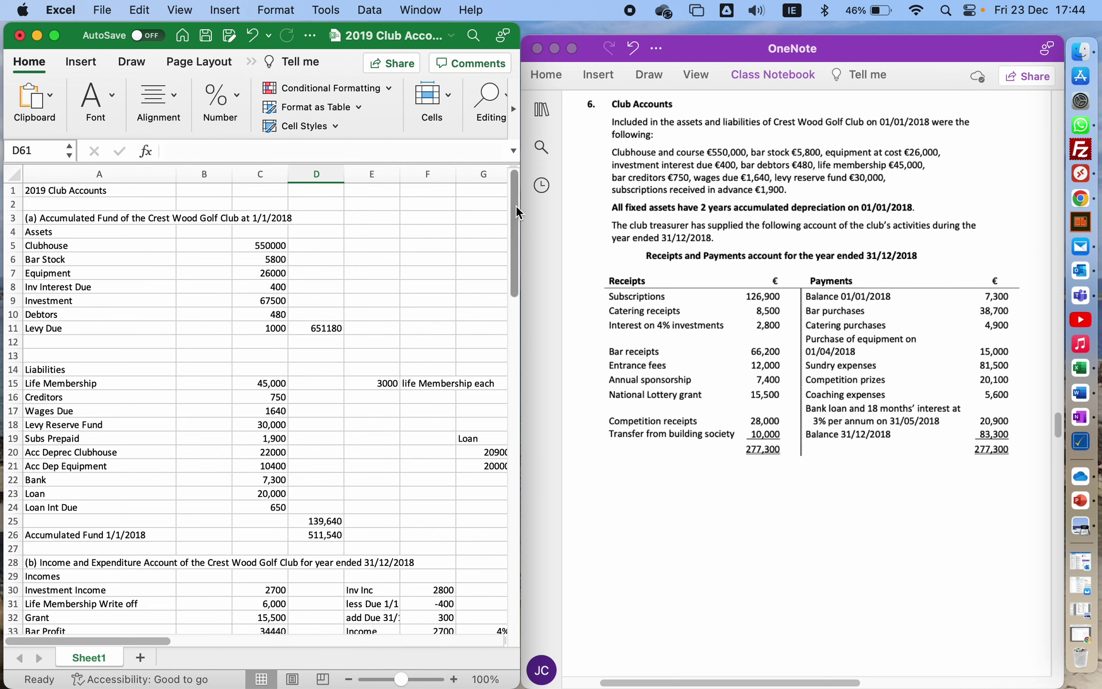
pyautogui.moveTo(515, 205); pyautogui.dragTo(510, 401)
# - Enter Bank at 83,300 as the first current asset, checking the year-end figures in OneNote
pyautogui.click(46, 371)
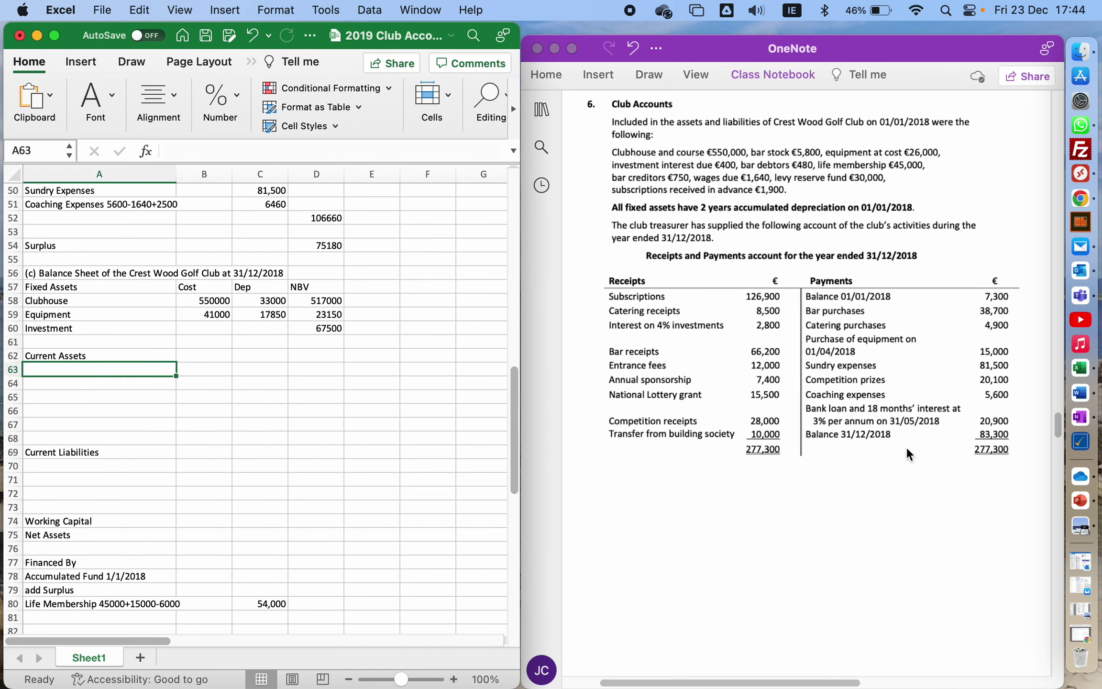
pyautogui.moveTo(1056, 425); pyautogui.dragTo(1058, 431)
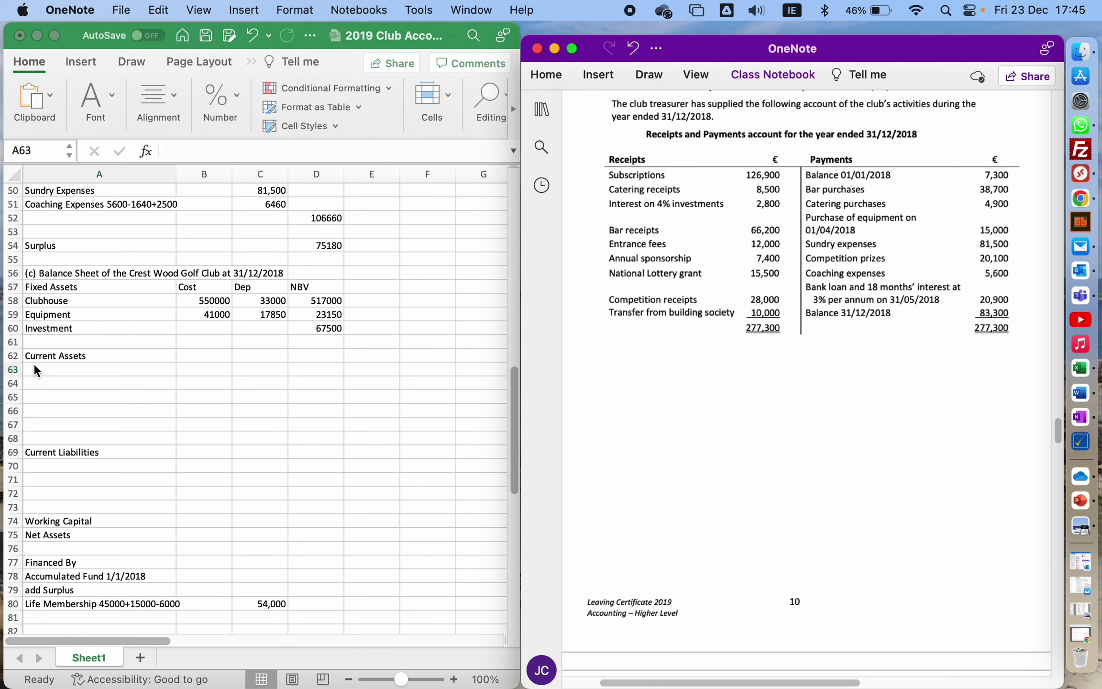
pyautogui.click(48, 373)
pyautogui.write('Bank')
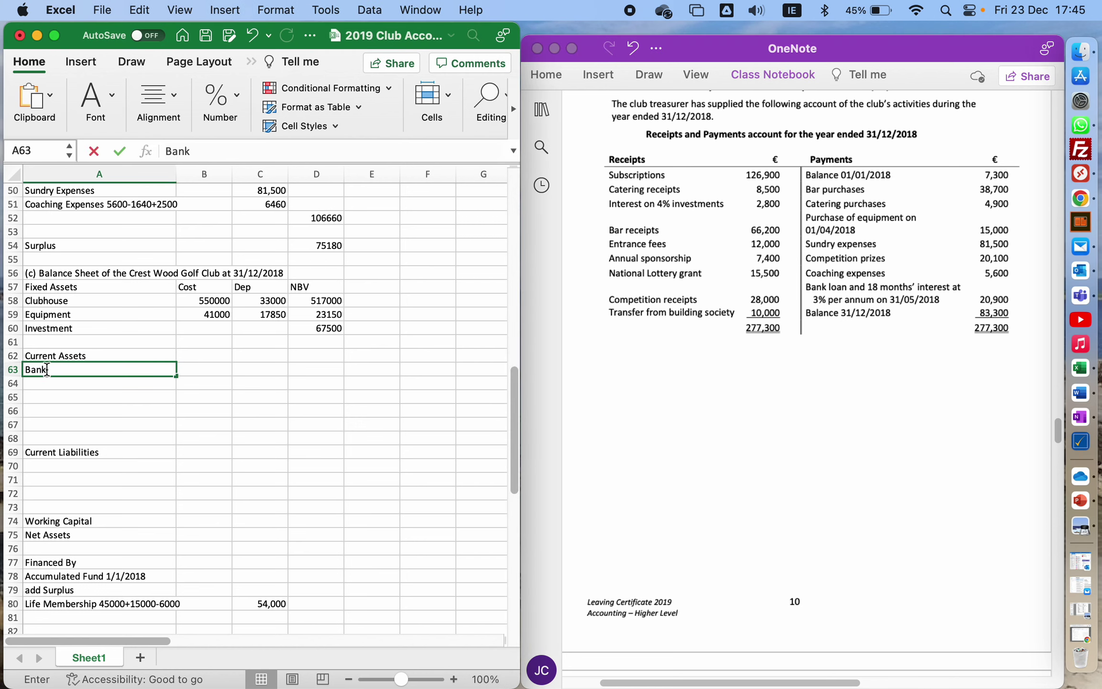
pyautogui.press('Tab')
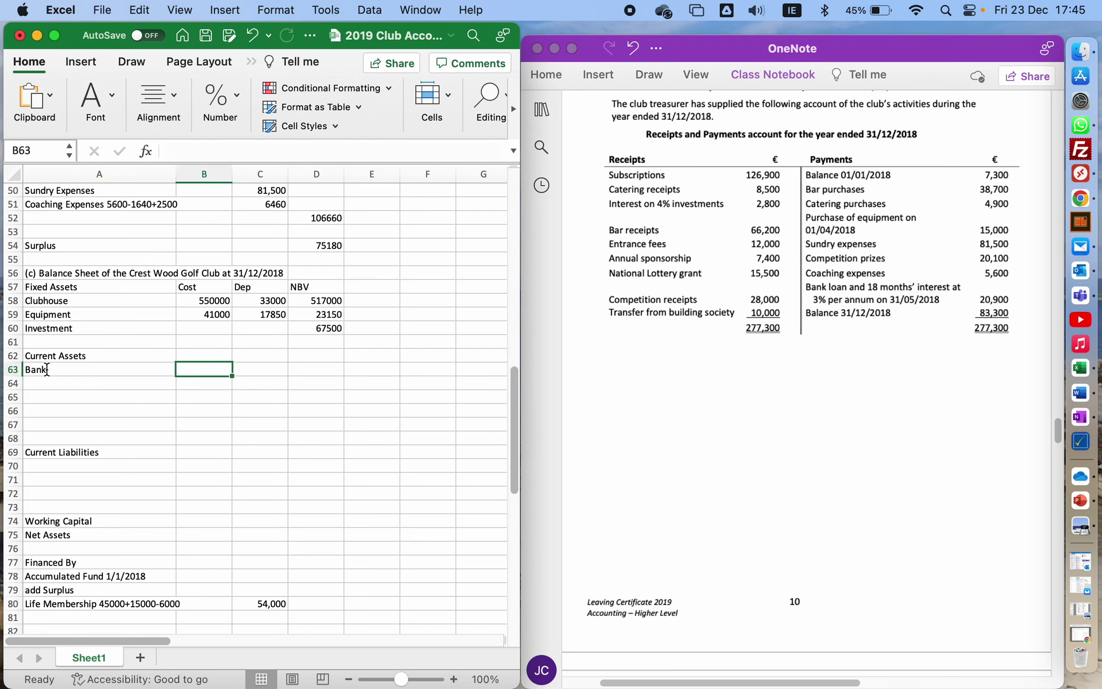
pyautogui.write('83,3')
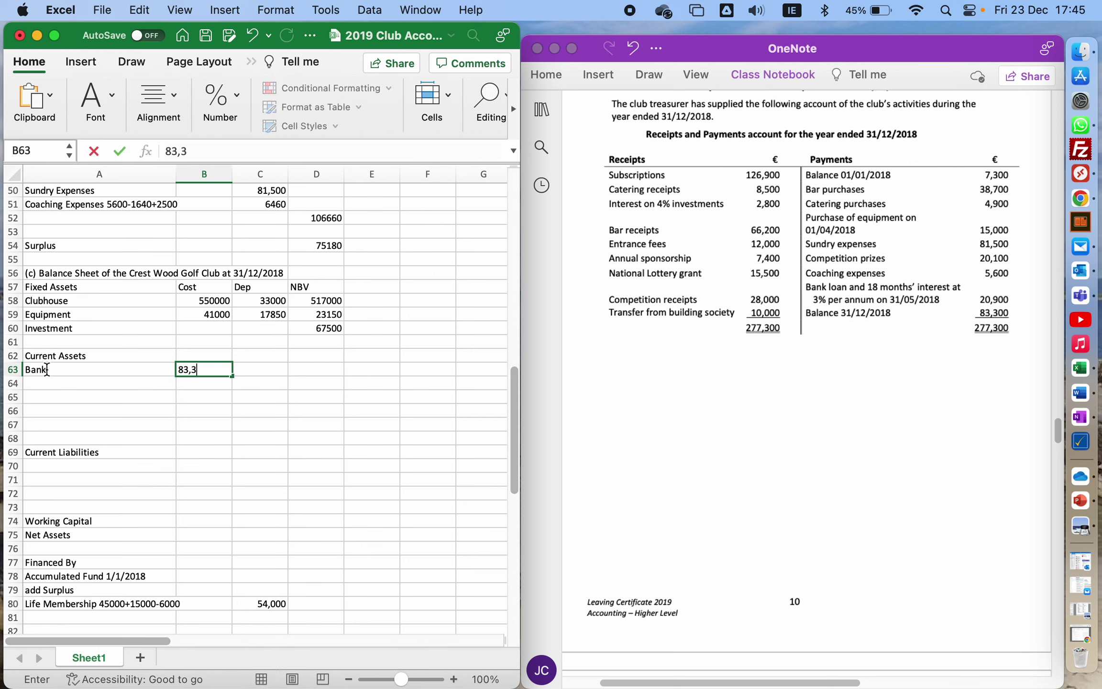
pyautogui.write('00')
pyautogui.press('Return')
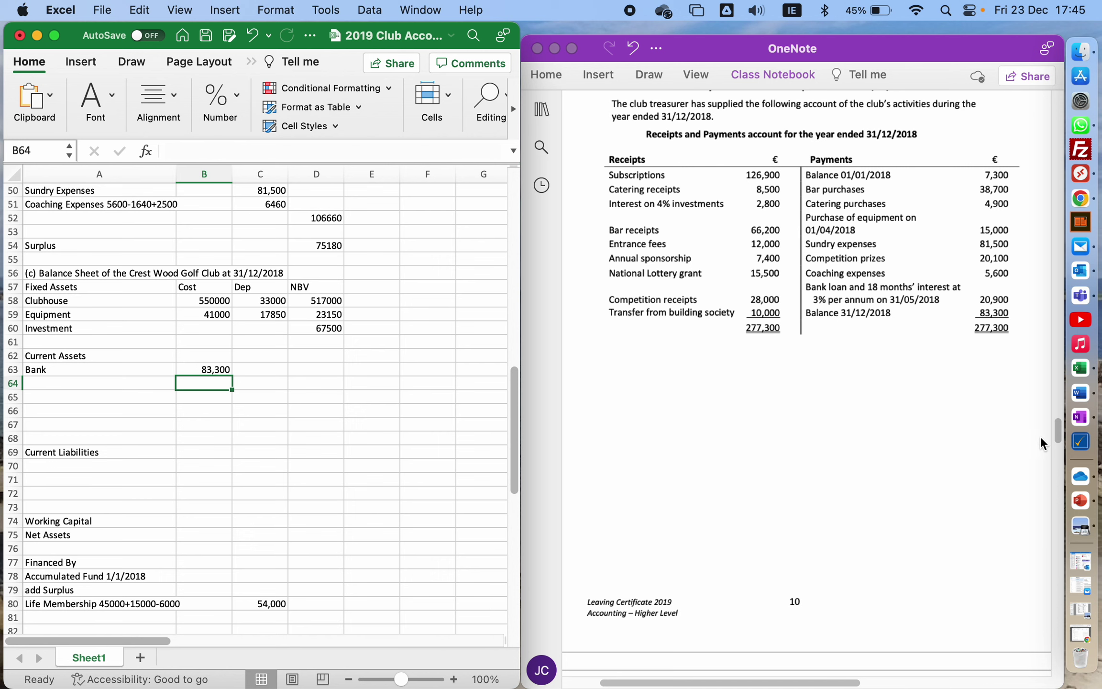
pyautogui.click(1058, 432)
pyautogui.scroll(-10, 1058, 431)
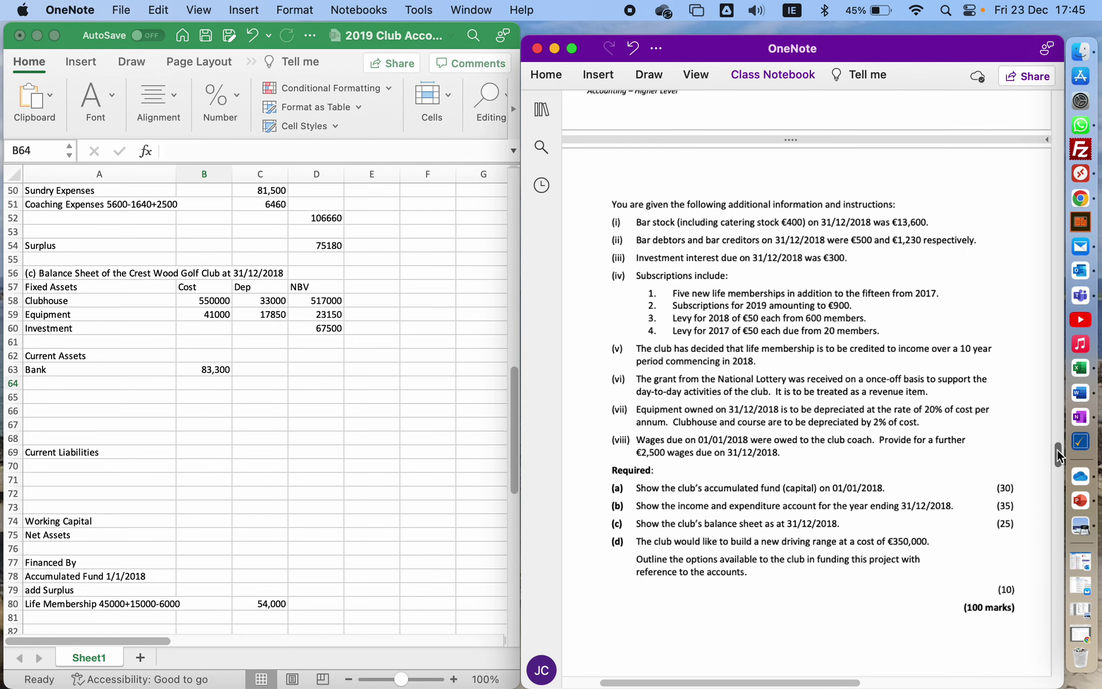
pyautogui.click(38, 383)
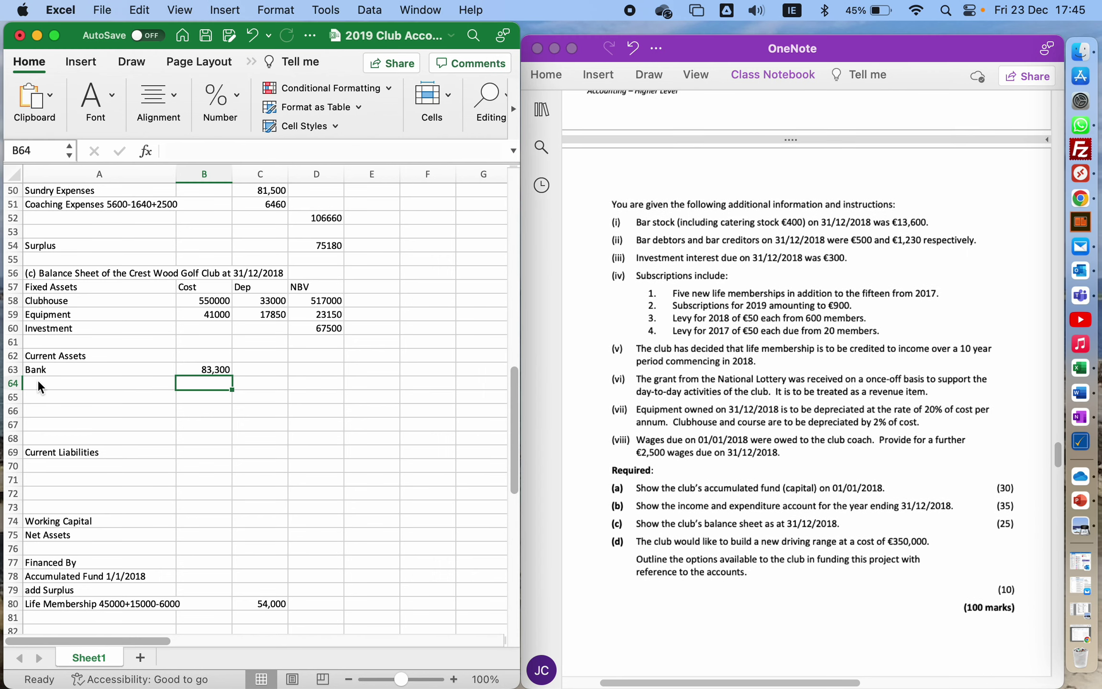
# - Add the labels Bar Stock, Bar Debtors and Catering Stock below Bank
pyautogui.click(38, 383)
pyautogui.write('Bar Stock')
pyautogui.press('Return')
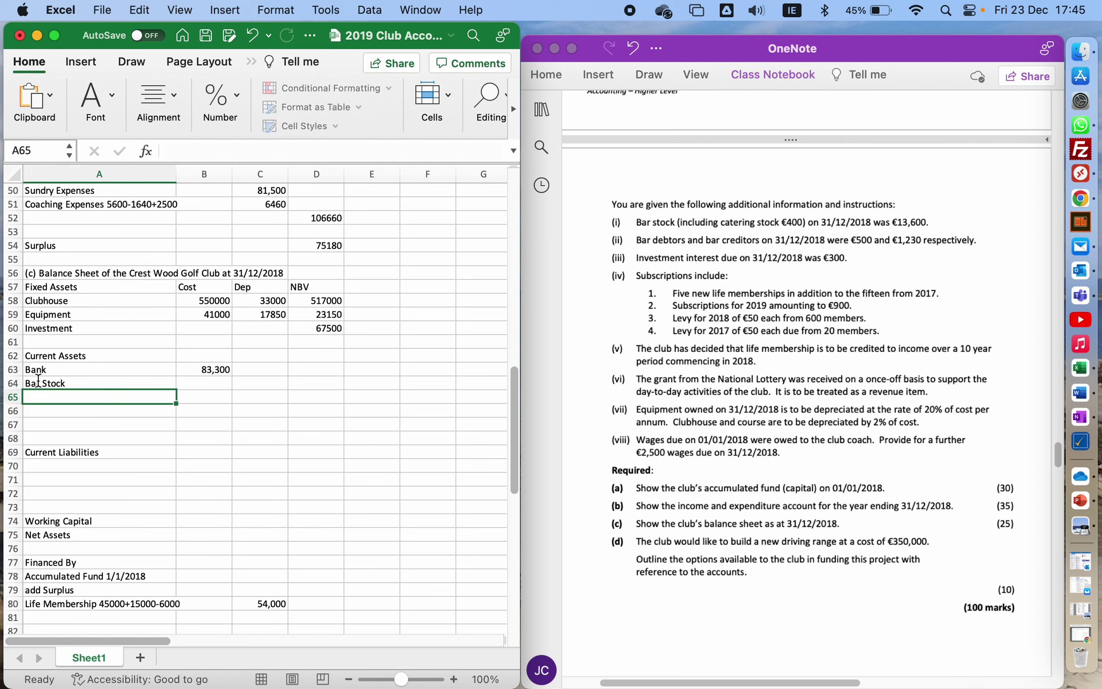
pyautogui.write('Bar D')
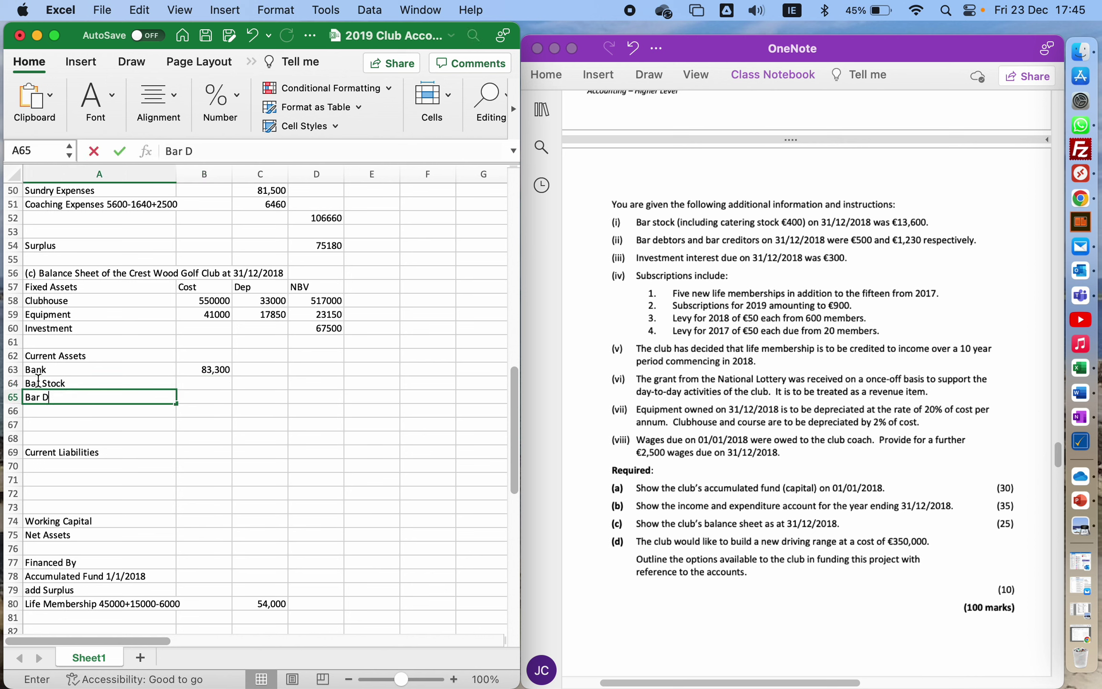
pyautogui.write('ebtors')
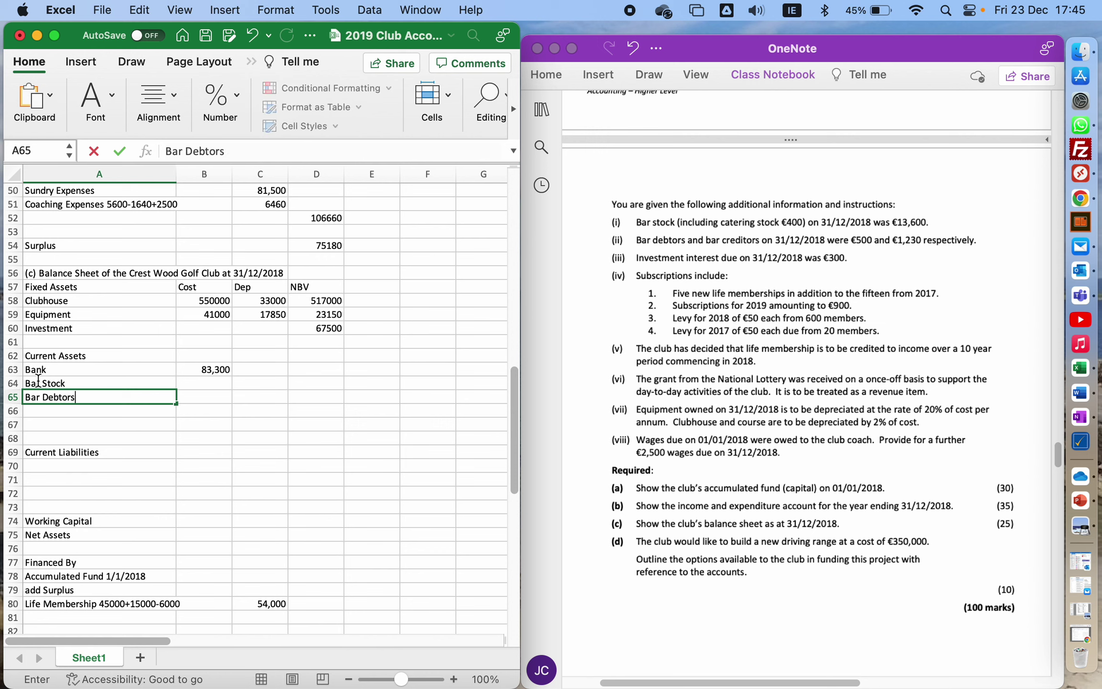
pyautogui.press('Return')
pyautogui.write('C')
pyautogui.press('Escape')
pyautogui.write('Catering S')
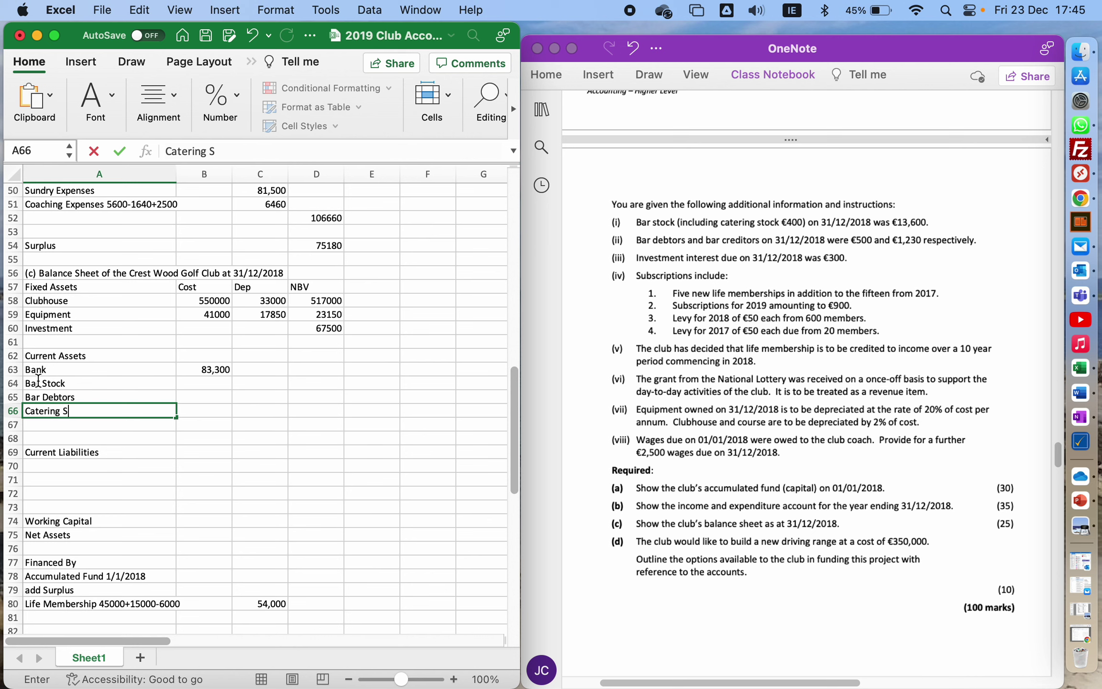
pyautogui.write('tock')
# - Enter amounts 13,200 for Bar Stock, 500 for Bar Debtors and 400 for Catering Stock
pyautogui.press('Up')
pyautogui.press('Up')
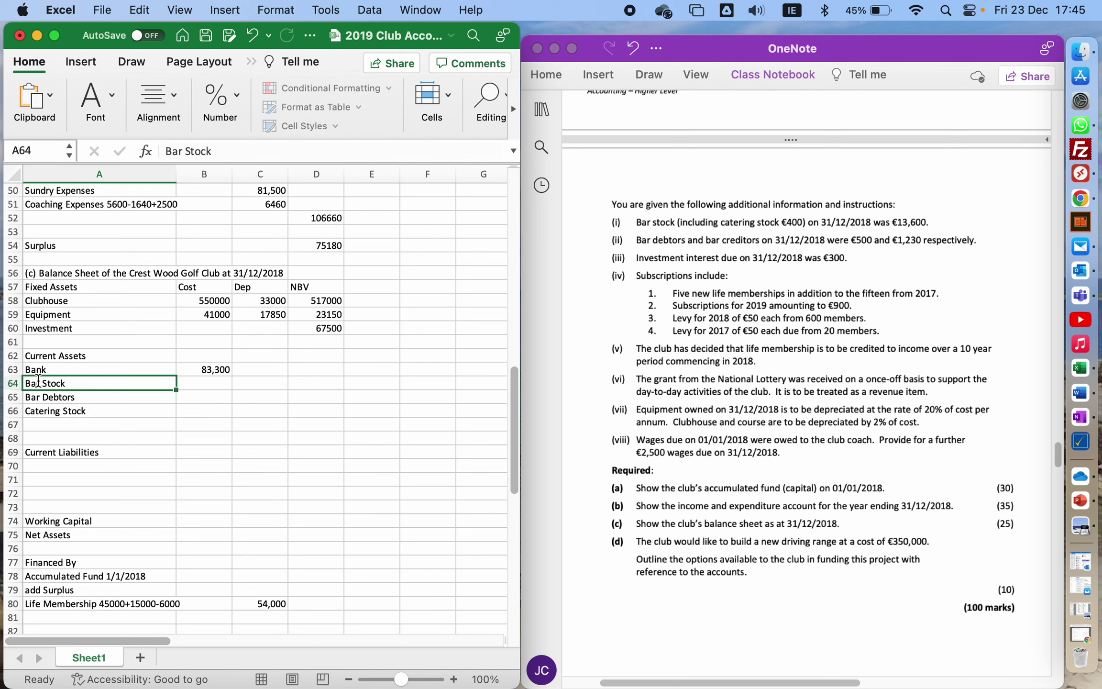
pyautogui.press('Right')
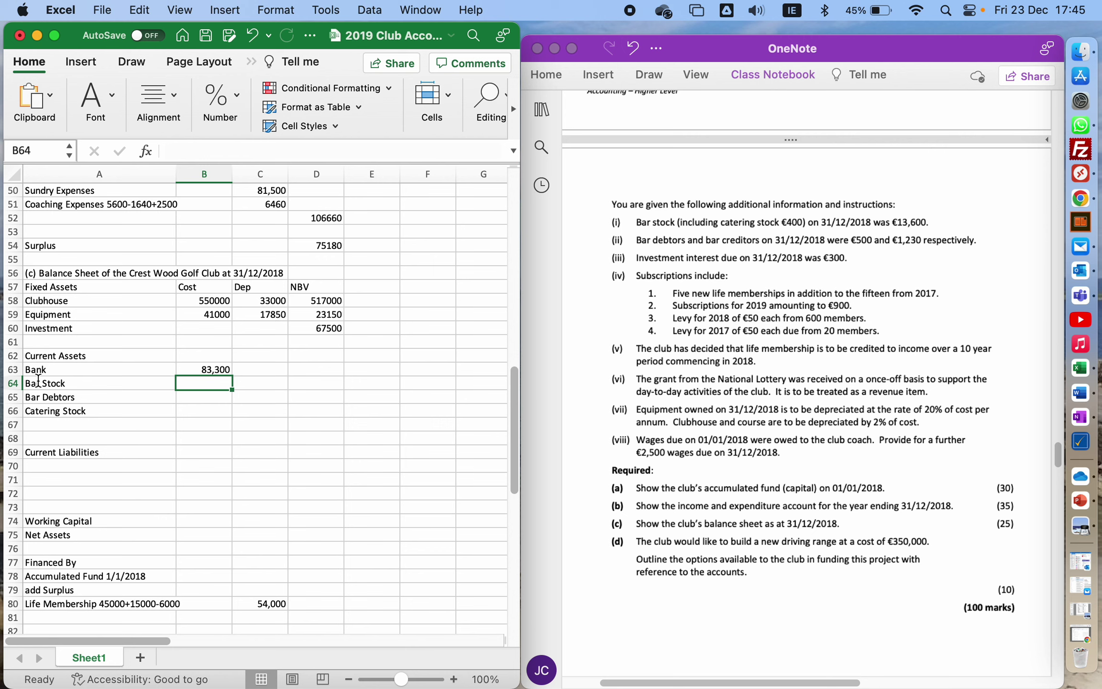
pyautogui.write('13,200')
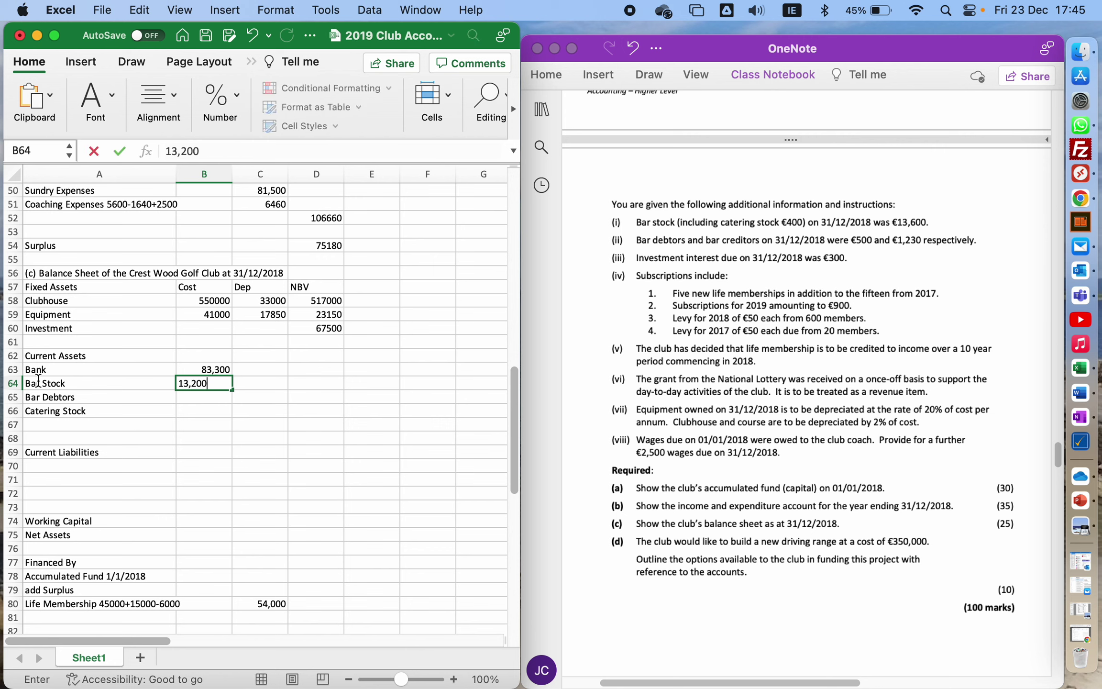
pyautogui.press('Down')
pyautogui.press('Down')
pyautogui.write('400')
pyautogui.press('Up')
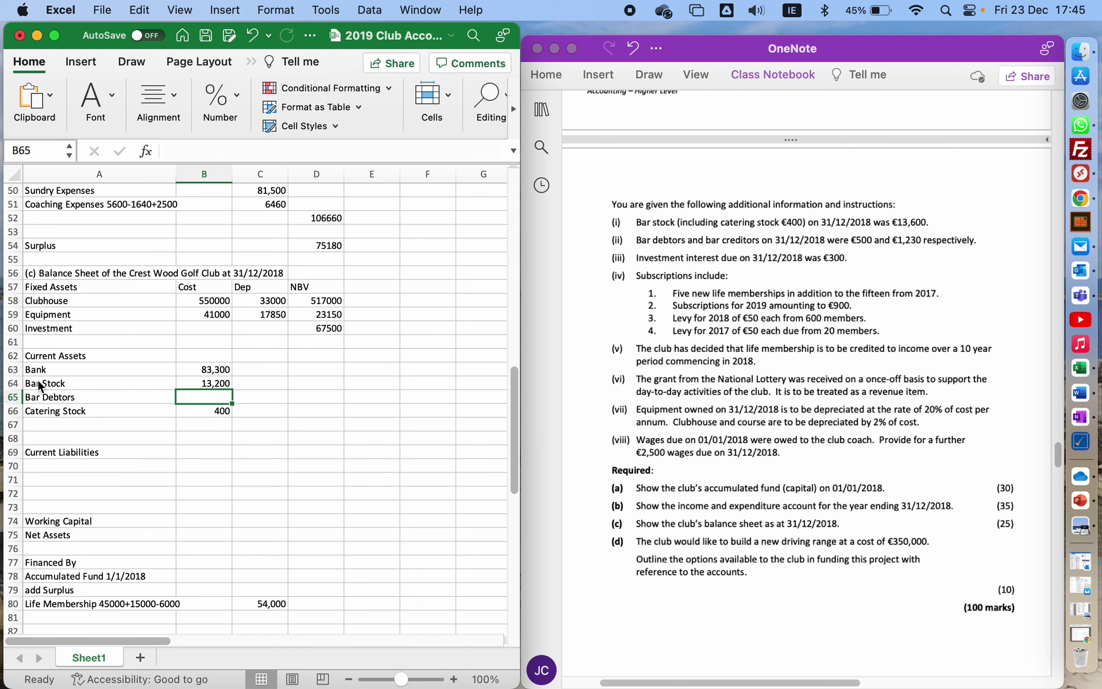
pyautogui.write('500')
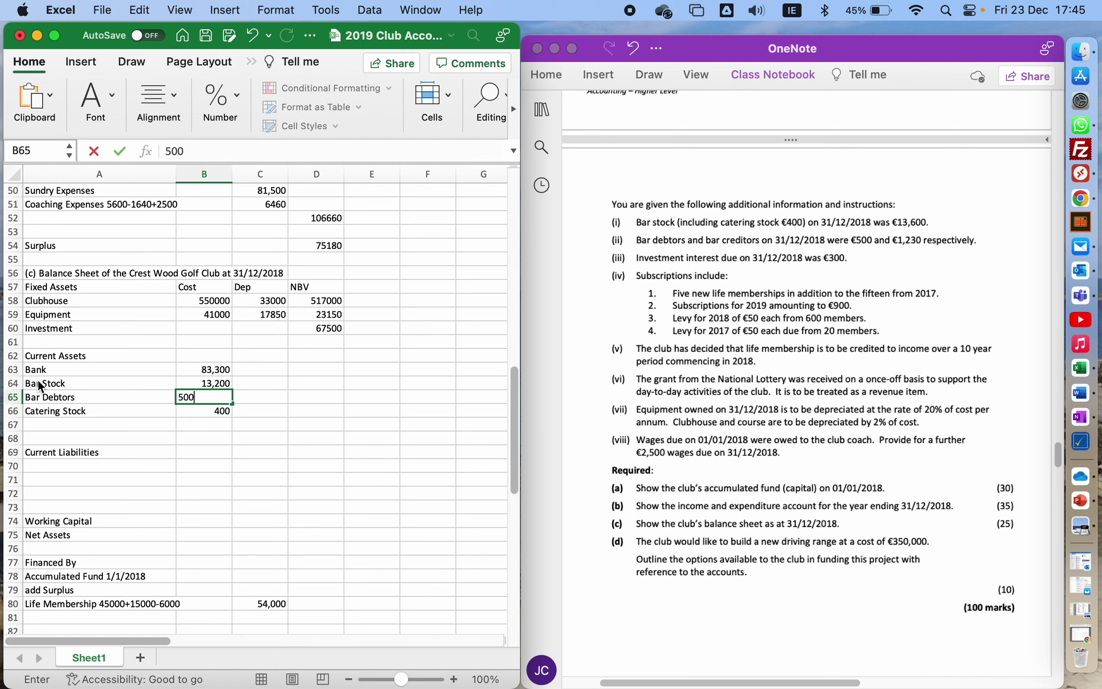
pyautogui.press('Return')
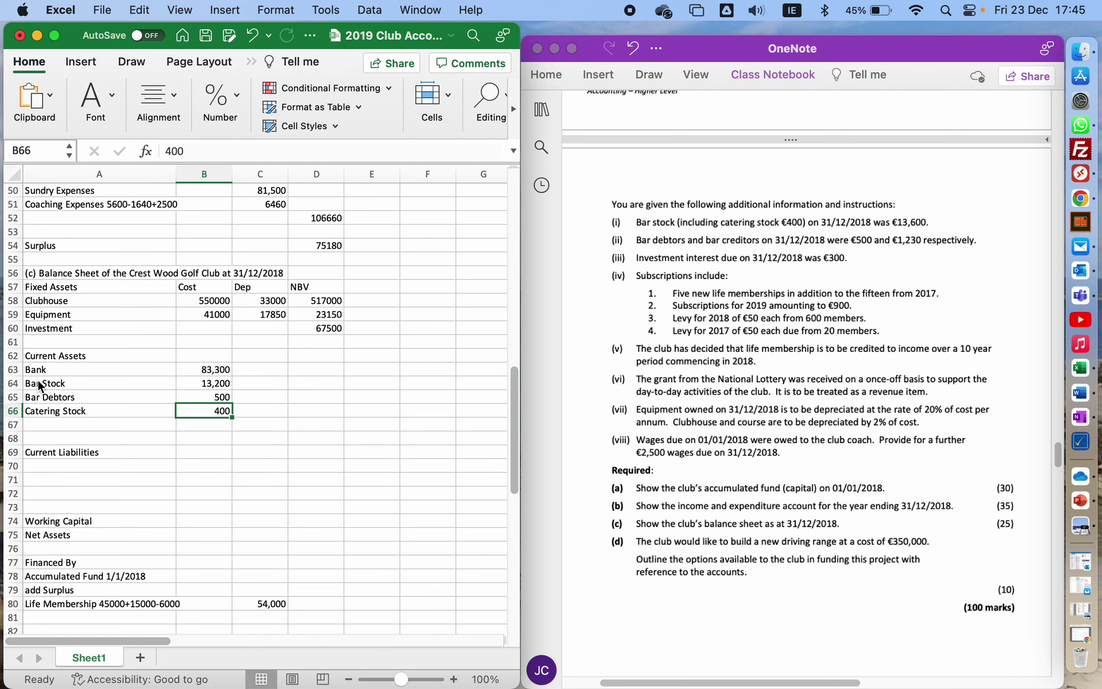
# - Enter Bar Creditors at 1,230 as the first current liability
pyautogui.press('Down')
pyautogui.press('Left')
pyautogui.press('Down')
pyautogui.press('Down')
pyautogui.press('Down')
pyautogui.write('Bar Cre')
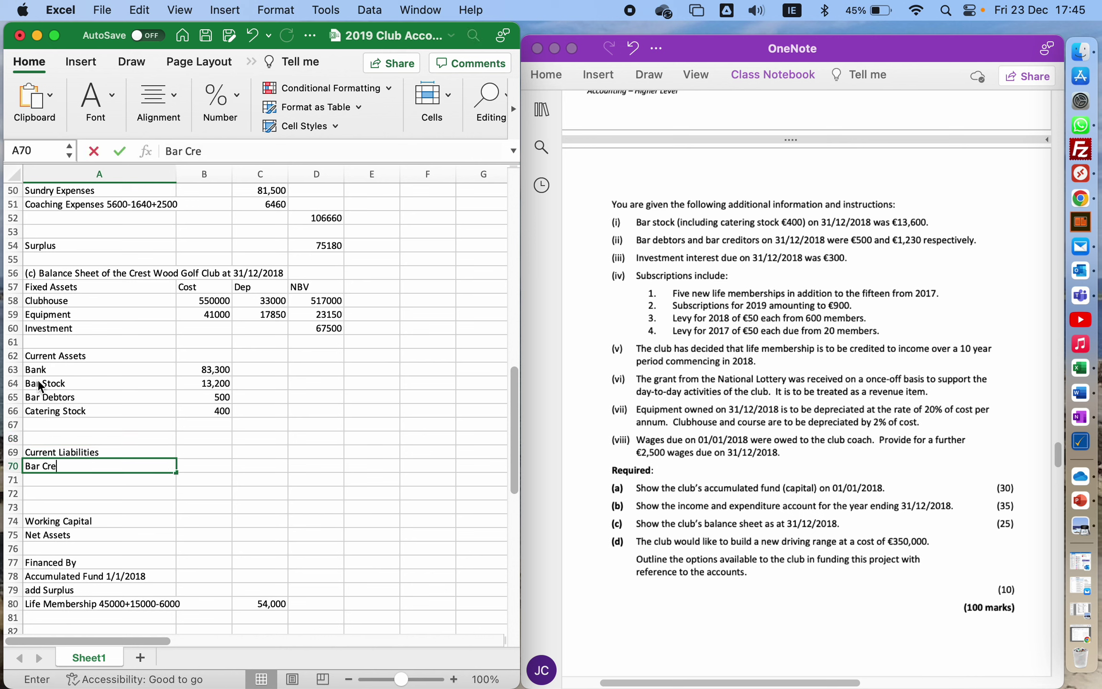
pyautogui.write('ditors')
pyautogui.press('Tab')
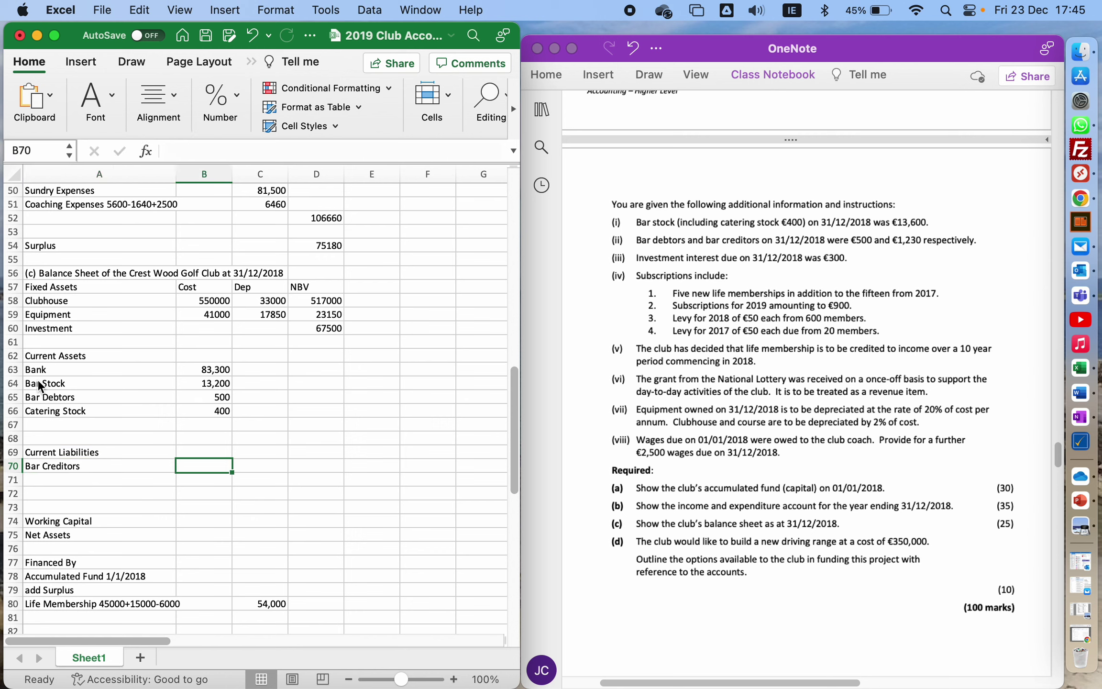
pyautogui.write('1,230')
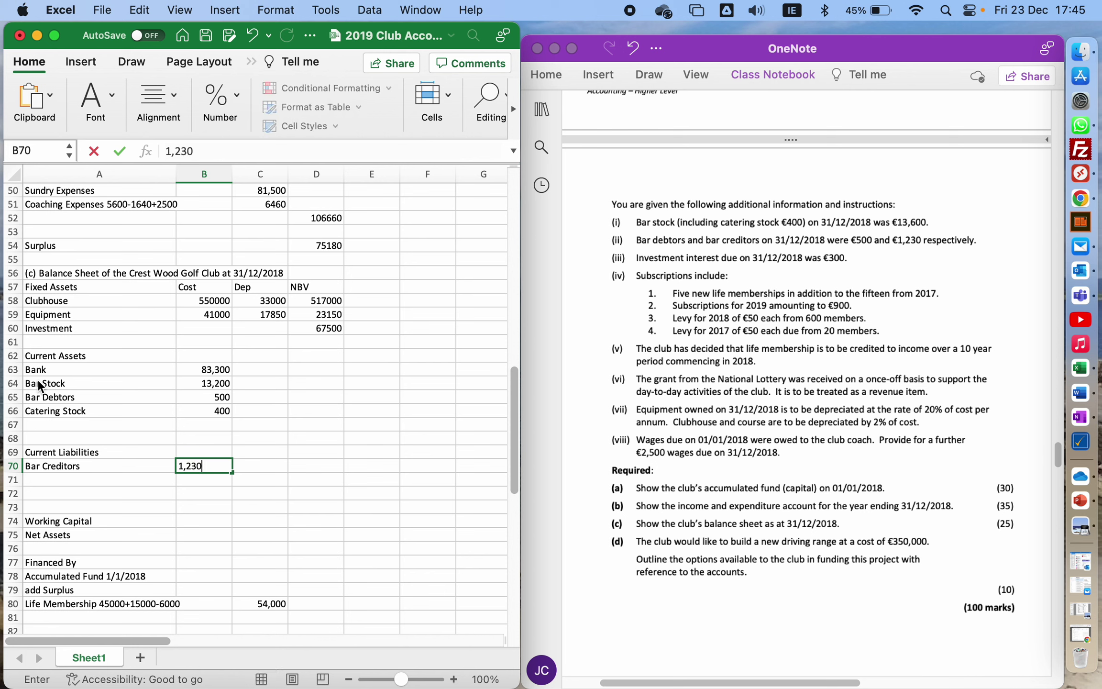
pyautogui.press('Return')
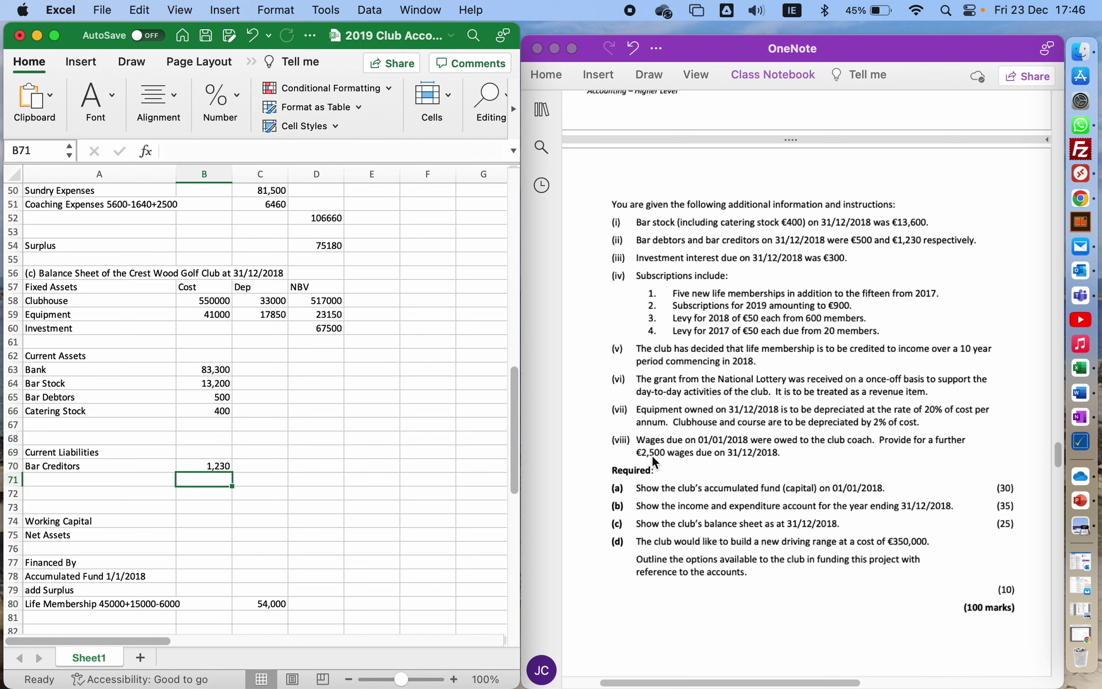
# - Add Wages Due at 2,500 and Subs Prepaid at 900 below Bar Creditors
pyautogui.write('2,500')
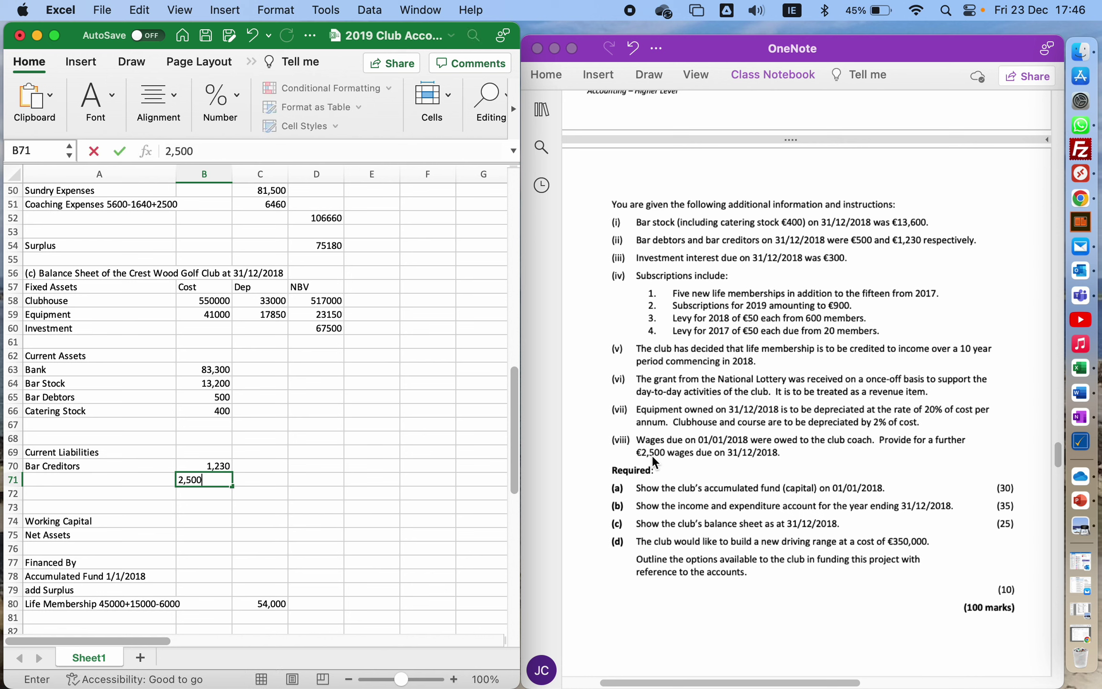
pyautogui.press('Left')
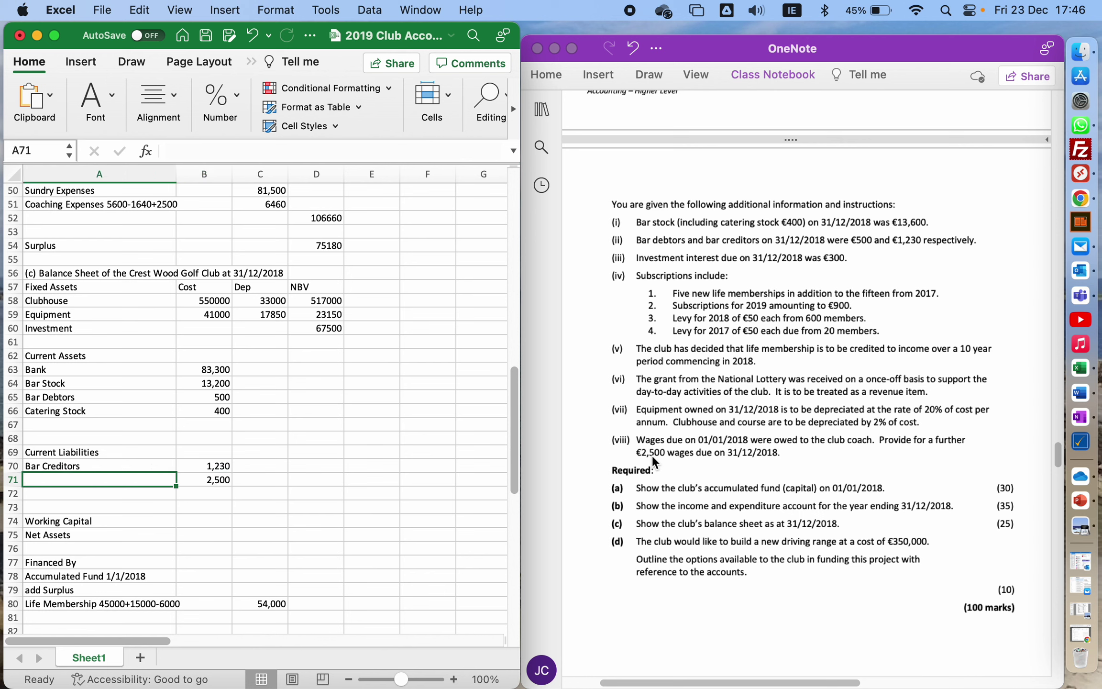
pyautogui.write('Wages Due')
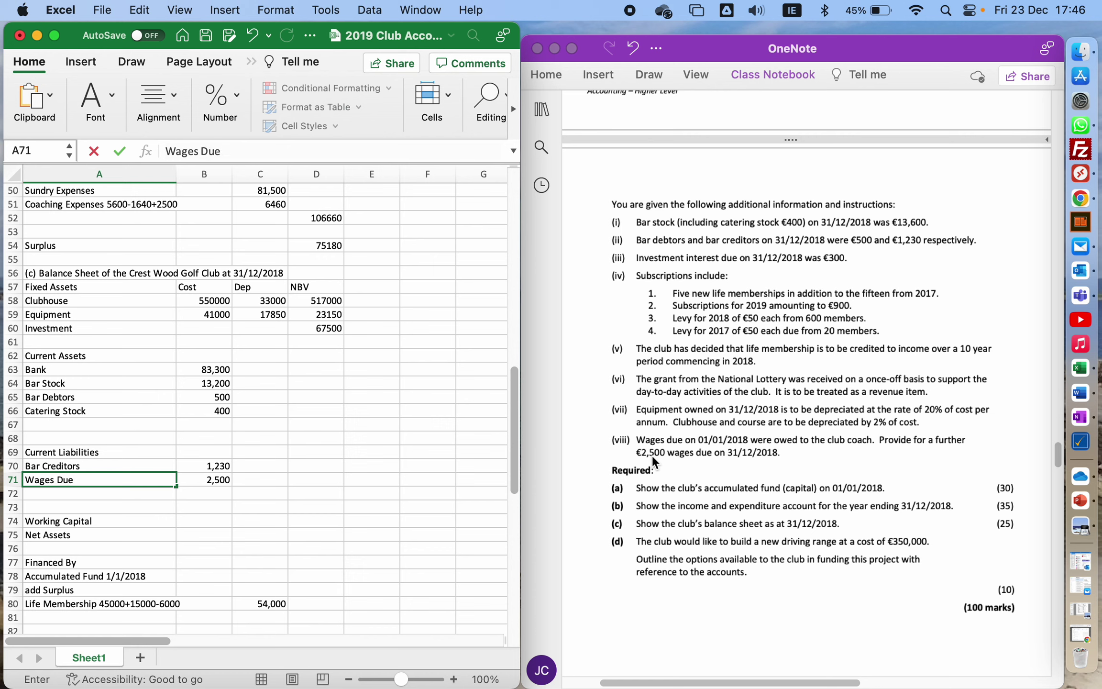
pyautogui.press('Return')
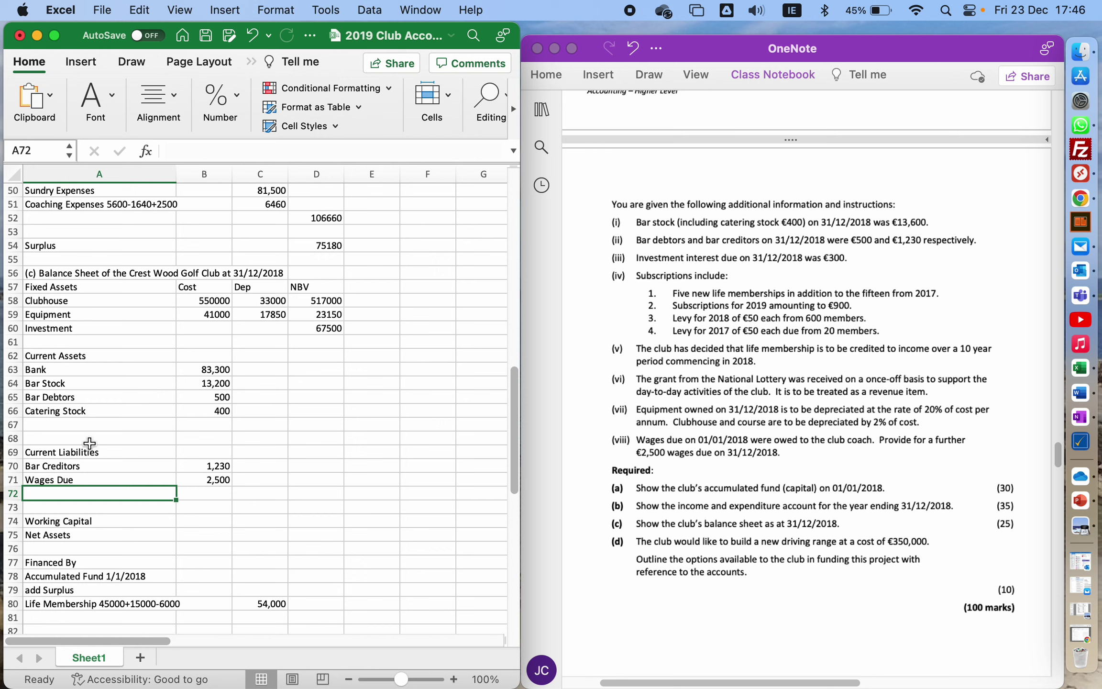
pyautogui.write('Subs ')
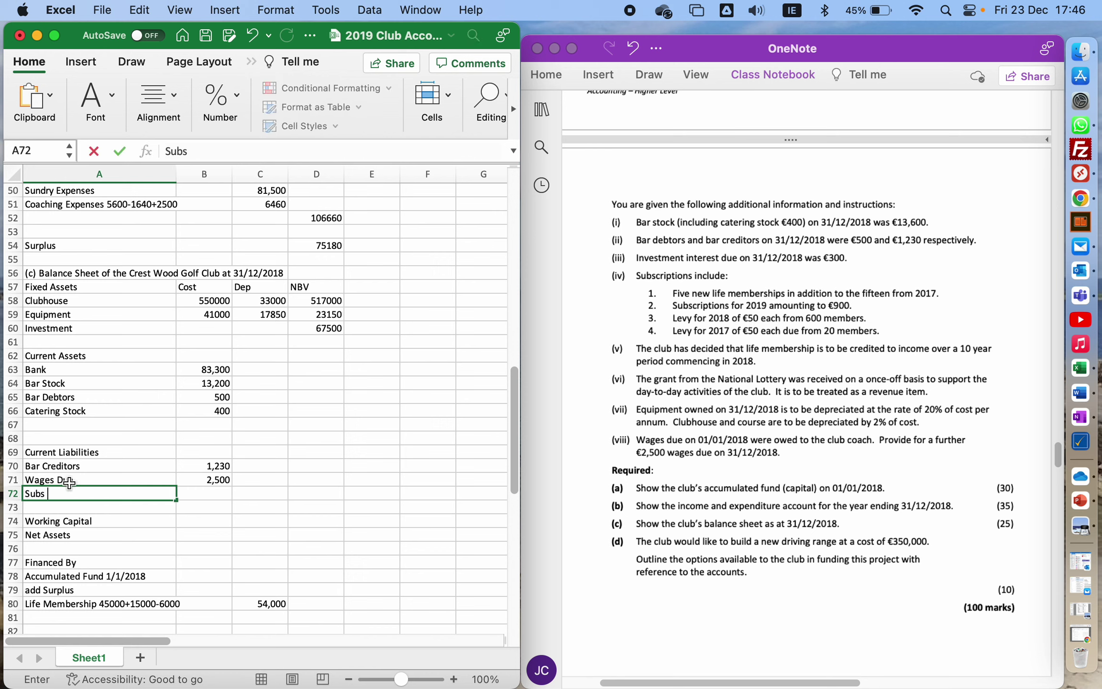
pyautogui.write('Prepaid')
pyautogui.press('Tab')
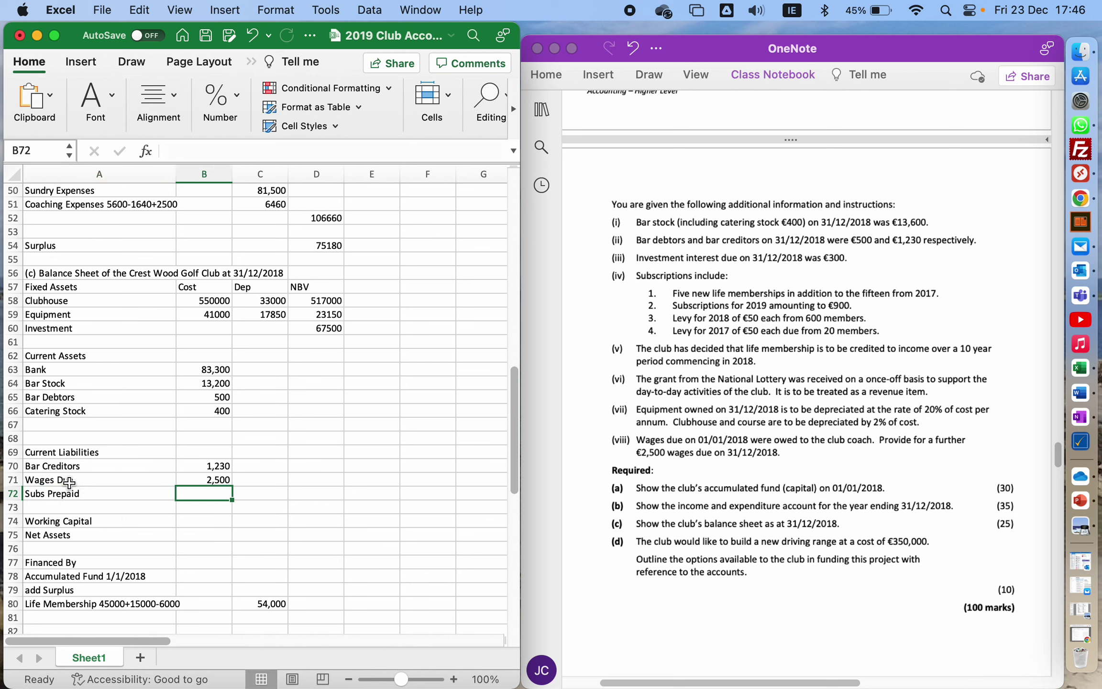
pyautogui.write('900')
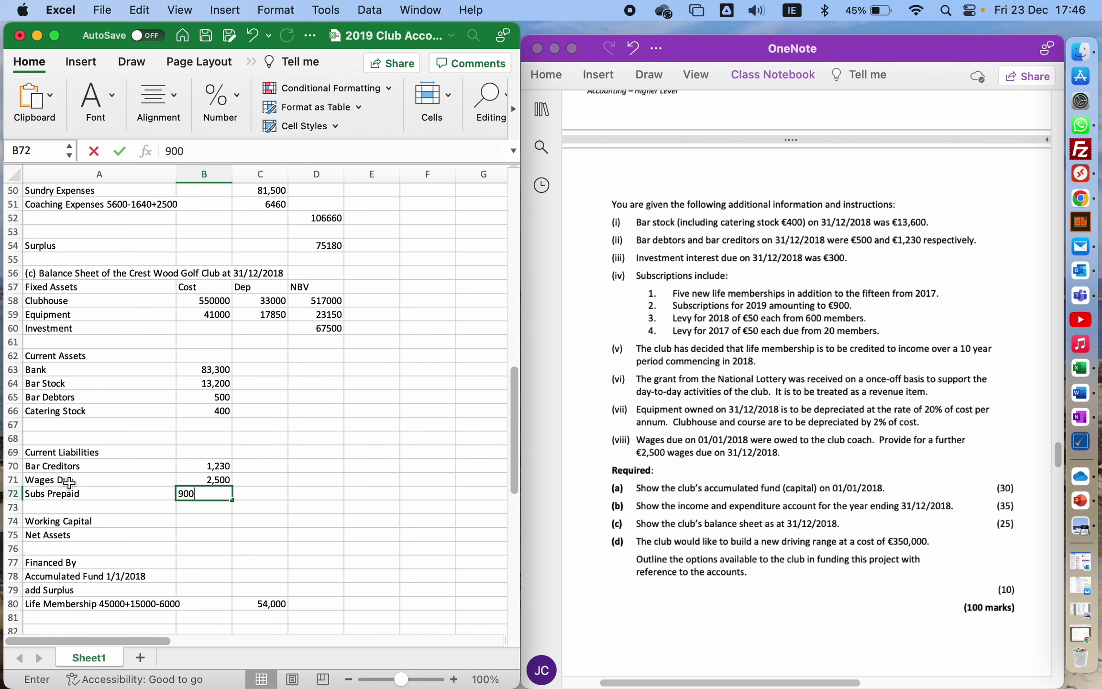
pyautogui.press('Return')
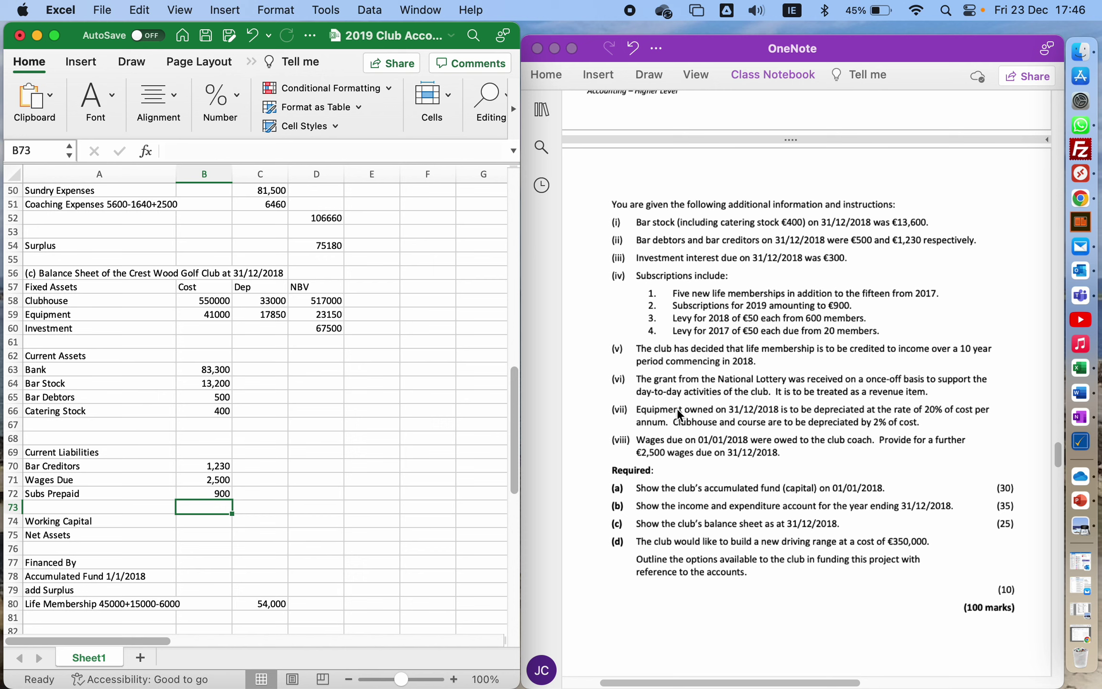
# - Link the Accumulated Fund 1/1/2018 amount in C78 to the earlier 511,540 total (=D26)
pyautogui.press('Down')
pyautogui.press('Down')
pyautogui.press('Down')
pyautogui.press('Down')
pyautogui.press('Down')
pyautogui.press('Down')
pyautogui.press('Down')
pyautogui.press('Down')
pyautogui.press('Down')
pyautogui.press('Up')
pyautogui.press('Up')
pyautogui.press('Up')
pyautogui.press('Up')
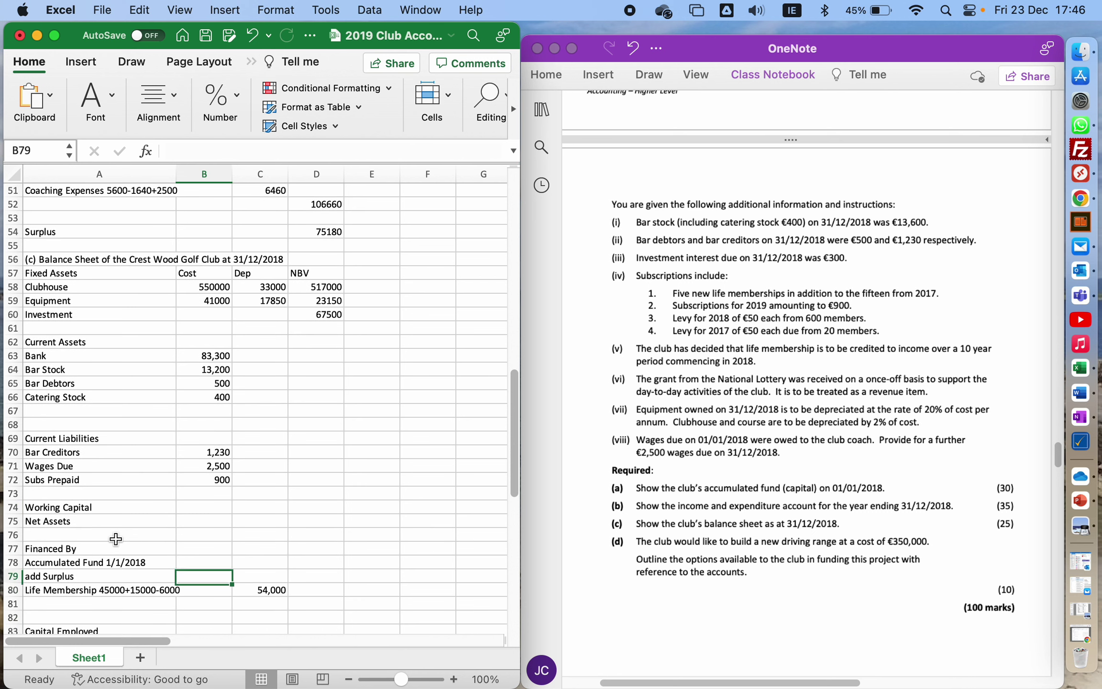
pyautogui.press('Right')
pyautogui.write('=')
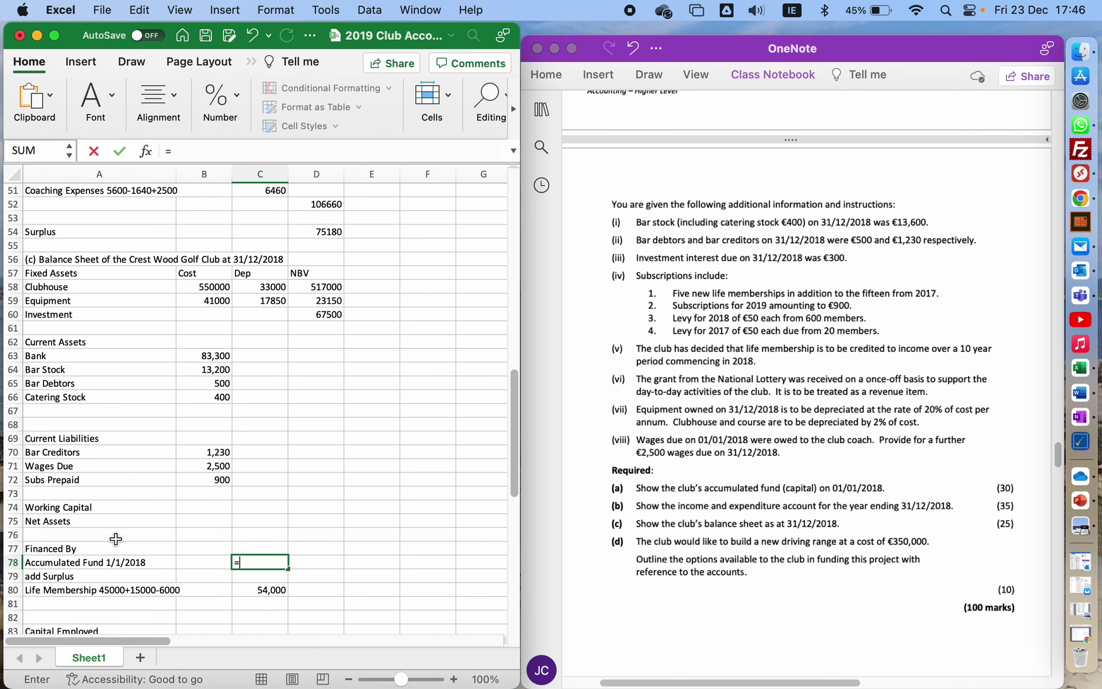
pyautogui.press('Up')
pyautogui.press('Up')
pyautogui.press('Up')
pyautogui.press('Up')
pyautogui.press('Up')
pyautogui.press('Up')
pyautogui.press('Up')
pyautogui.press('Up')
pyautogui.press('Up')
pyautogui.press('Up')
pyautogui.press('Up')
pyautogui.press('Up')
pyautogui.press('Up')
pyautogui.press('Up')
pyautogui.press('Up')
pyautogui.press('Up')
pyautogui.press('Up')
pyautogui.press('Up')
pyautogui.press('Up')
pyautogui.press('Up')
pyautogui.press('Up')
pyautogui.press('Up')
pyautogui.press('Up')
pyautogui.press('Up')
pyautogui.press('Up')
pyautogui.press('Up')
pyautogui.press('Up')
pyautogui.press('Up')
pyautogui.press('Up')
pyautogui.press('Up')
pyautogui.press('Up')
pyautogui.press('Up')
pyautogui.press('Up')
pyautogui.press('Up')
pyautogui.press('Up')
pyautogui.press('Up')
pyautogui.press('Up')
pyautogui.press('Up')
pyautogui.press('Up')
pyautogui.press('Up')
pyautogui.press('Up')
pyautogui.press('Up')
pyautogui.press('Up')
pyautogui.press('Up')
pyautogui.press('Up')
pyautogui.press('Up')
pyautogui.press('Up')
pyautogui.press('Up')
pyautogui.press('Up')
pyautogui.press('Up')
pyautogui.press('Up')
pyautogui.press('Up')
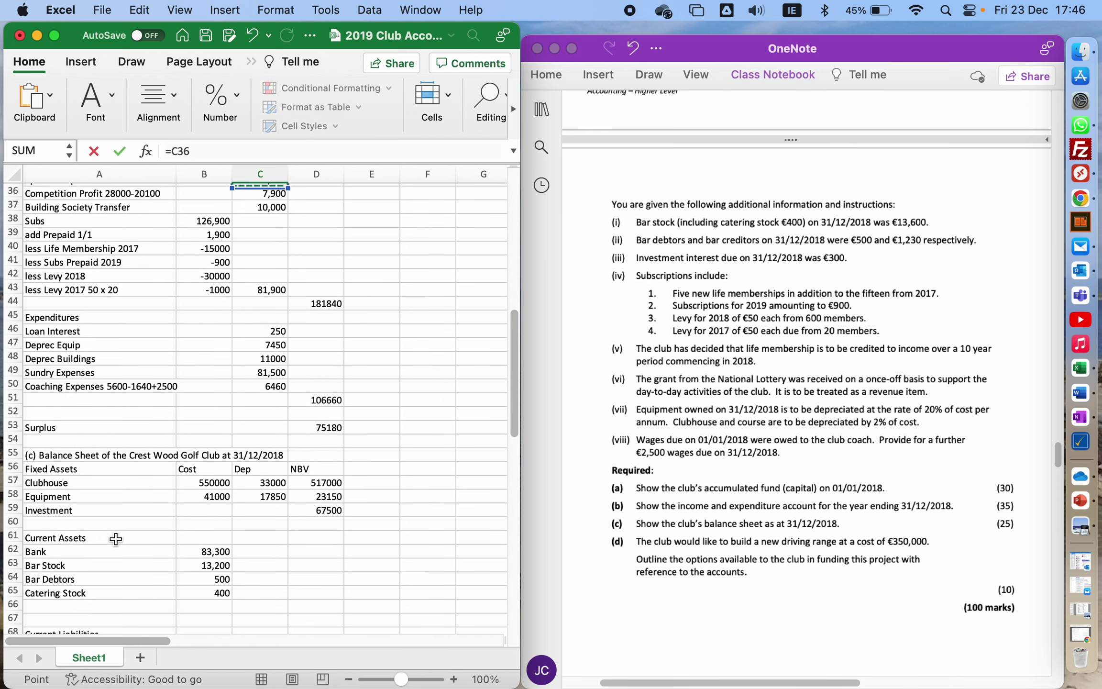
pyautogui.press('Down')
pyautogui.press('Down')
pyautogui.press('Down')
pyautogui.press('Down')
pyautogui.press('Down')
pyautogui.press('Down')
pyautogui.press('Down')
pyautogui.press('Down')
pyautogui.press('Right')
pyautogui.press('Return')
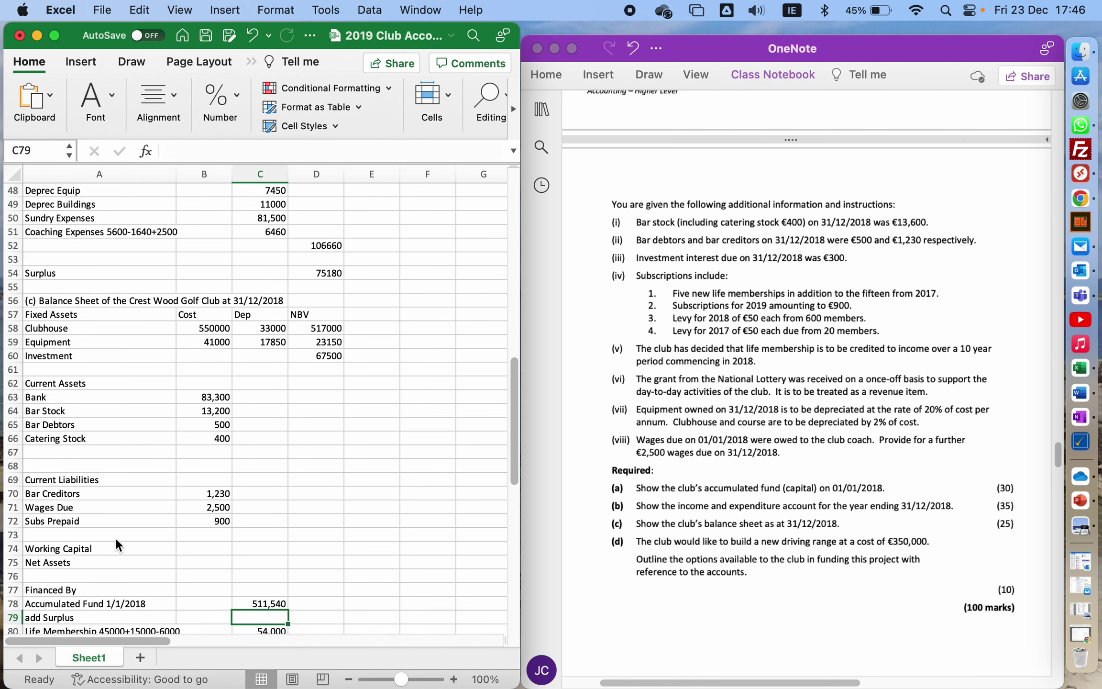
# - Link the Surplus amount in C79 to the earlier 75180 surplus figure (=D54)
pyautogui.write('=')
pyautogui.press('Right')
pyautogui.press('Up')
pyautogui.press('Up')
pyautogui.press('Up')
pyautogui.press('Up')
pyautogui.press('Up')
pyautogui.press('Up')
pyautogui.press('Up')
pyautogui.press('Up')
pyautogui.press('Up')
pyautogui.press('Up')
pyautogui.press('Up')
pyautogui.press('Up')
pyautogui.press('Up')
pyautogui.press('Up')
pyautogui.press('Up')
pyautogui.press('Up')
pyautogui.press('Up')
pyautogui.press('Up')
pyautogui.press('Up')
pyautogui.press('Up')
pyautogui.press('Up')
pyautogui.press('Up')
pyautogui.press('Up')
pyautogui.press('Return')
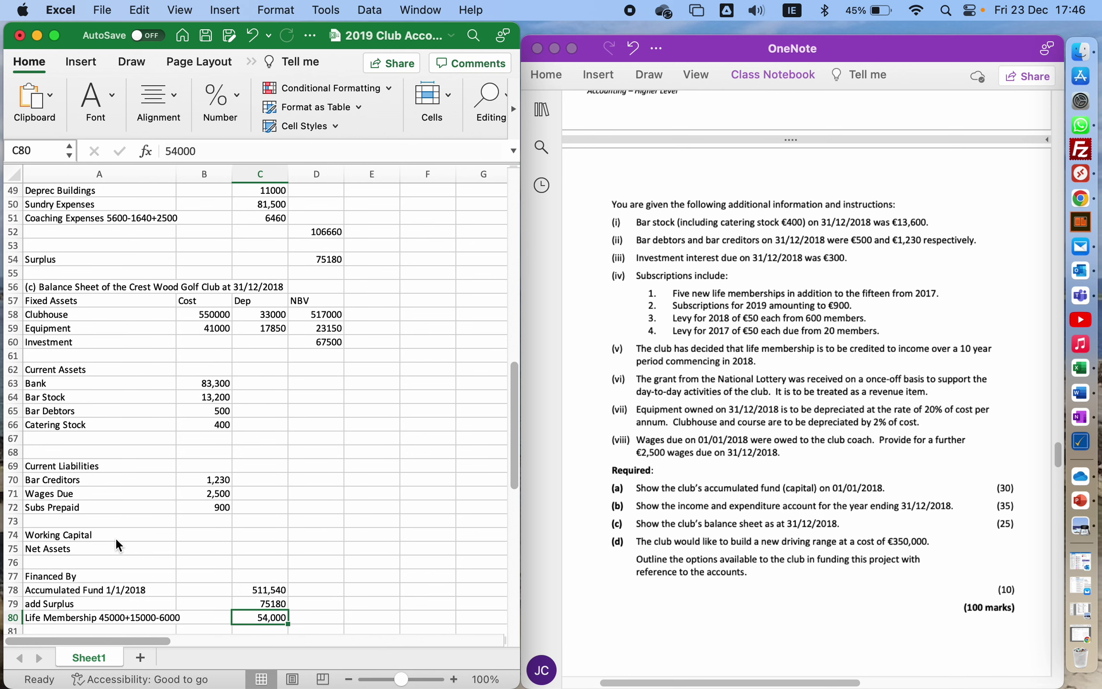
pyautogui.click(74, 620)
pyautogui.scroll(-2, 74, 622)
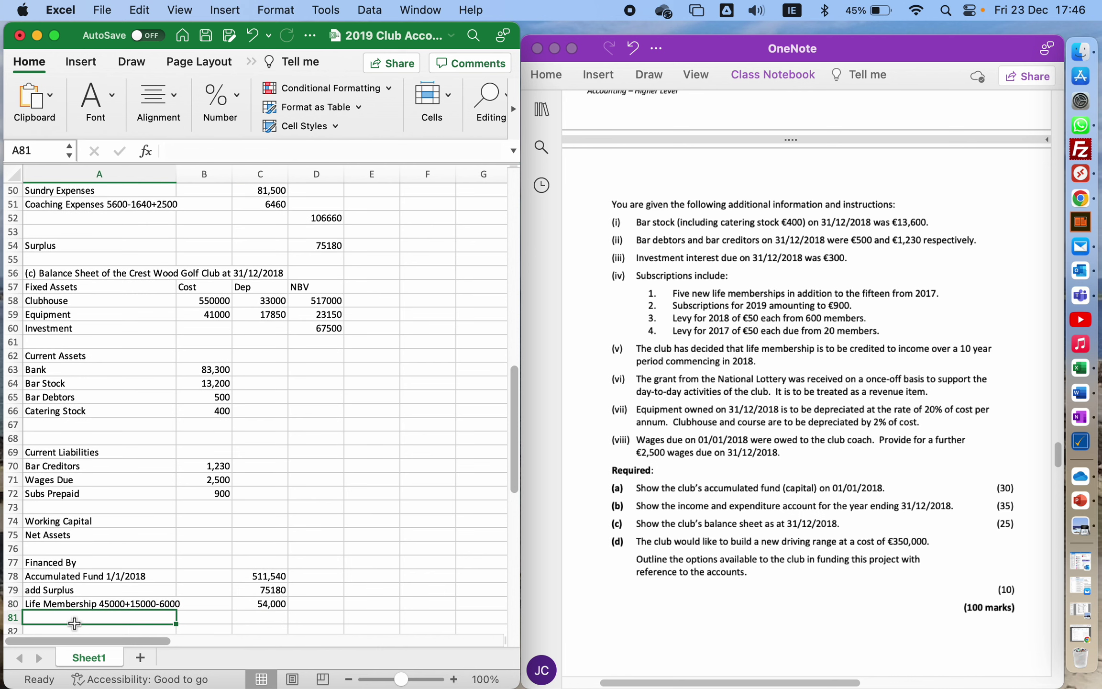
pyautogui.press('Down')
# - Enter the label 'Levy 30000+50x 600' in A81 below Life Membership
pyautogui.write('Levy')
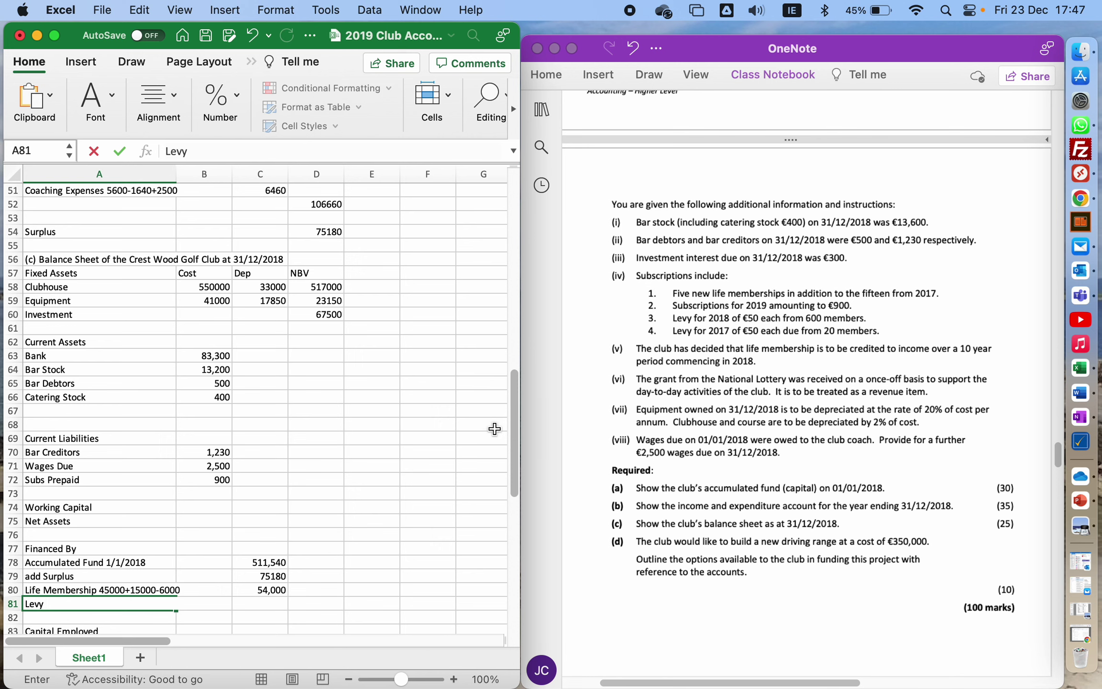
pyautogui.moveTo(517, 411); pyautogui.dragTo(506, 233)
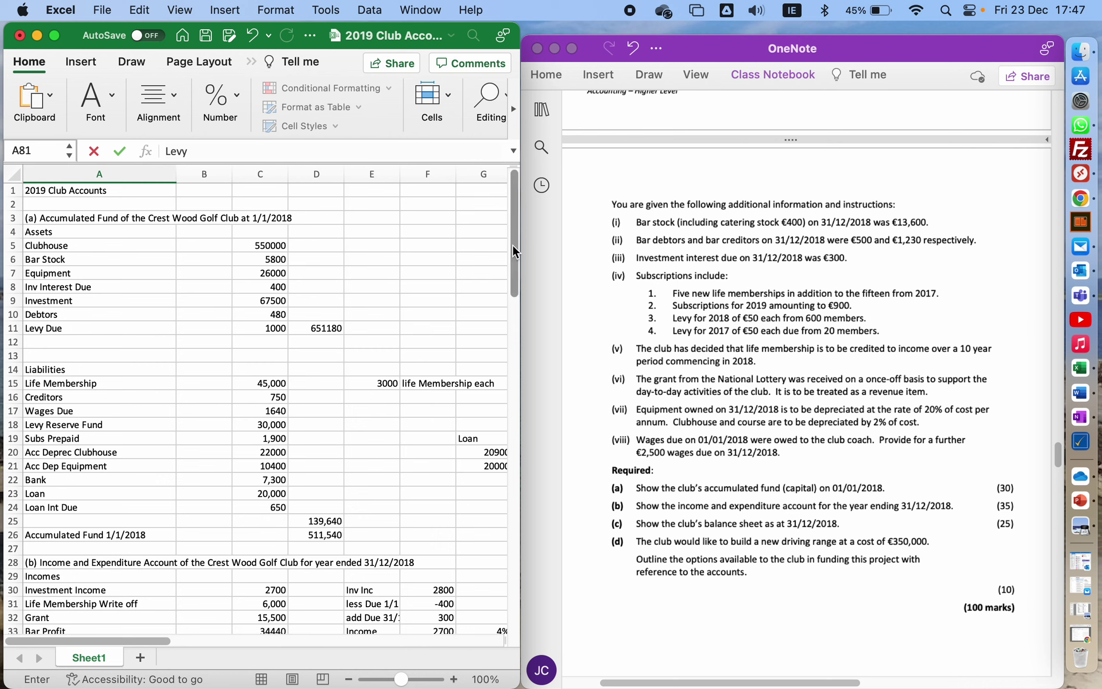
pyautogui.moveTo(515, 242); pyautogui.dragTo(501, 471)
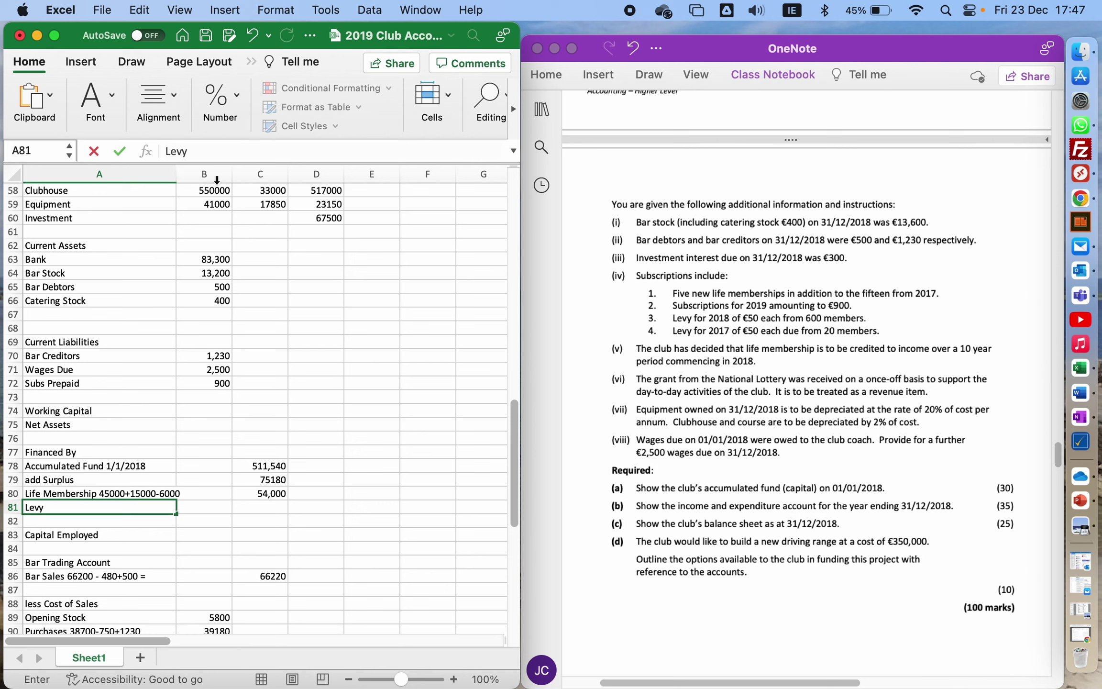
pyautogui.click(220, 151)
pyautogui.write('30')
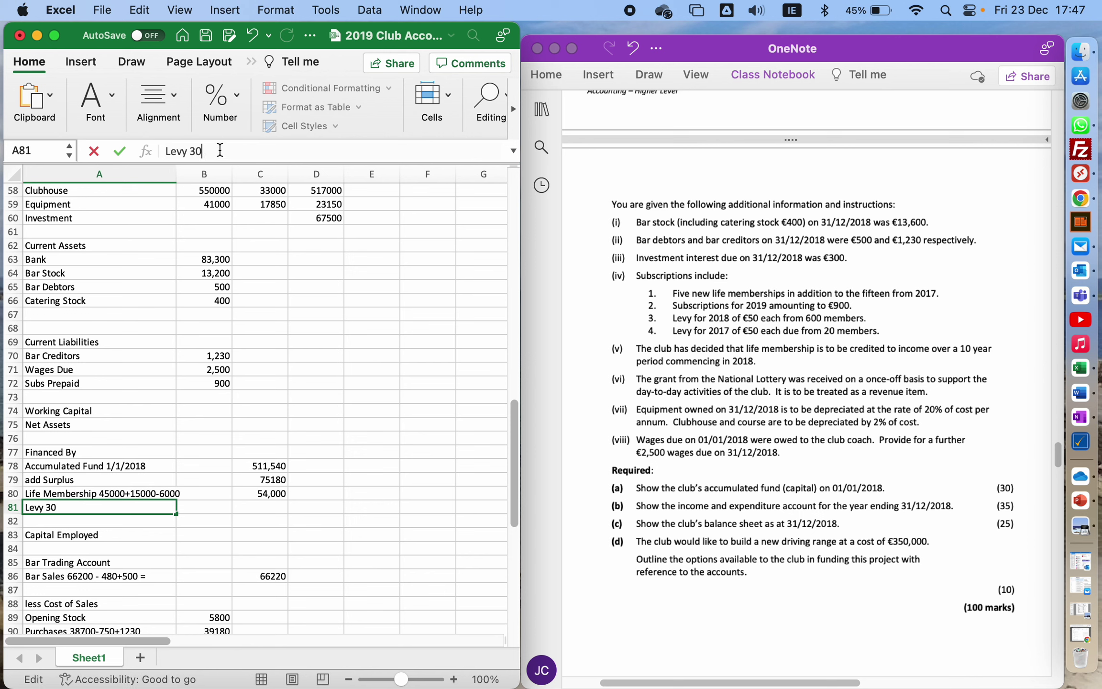
pyautogui.write('000+50x 600')
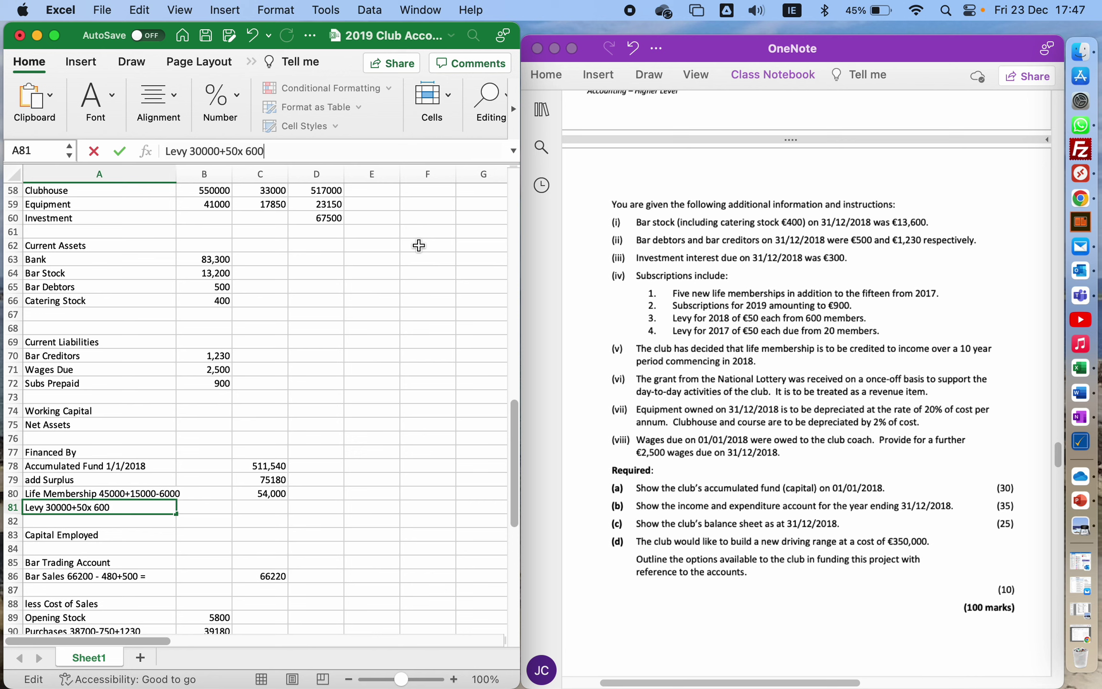
pyautogui.press('Return')
pyautogui.press('Up')
pyautogui.press('Right')
pyautogui.press('Right')
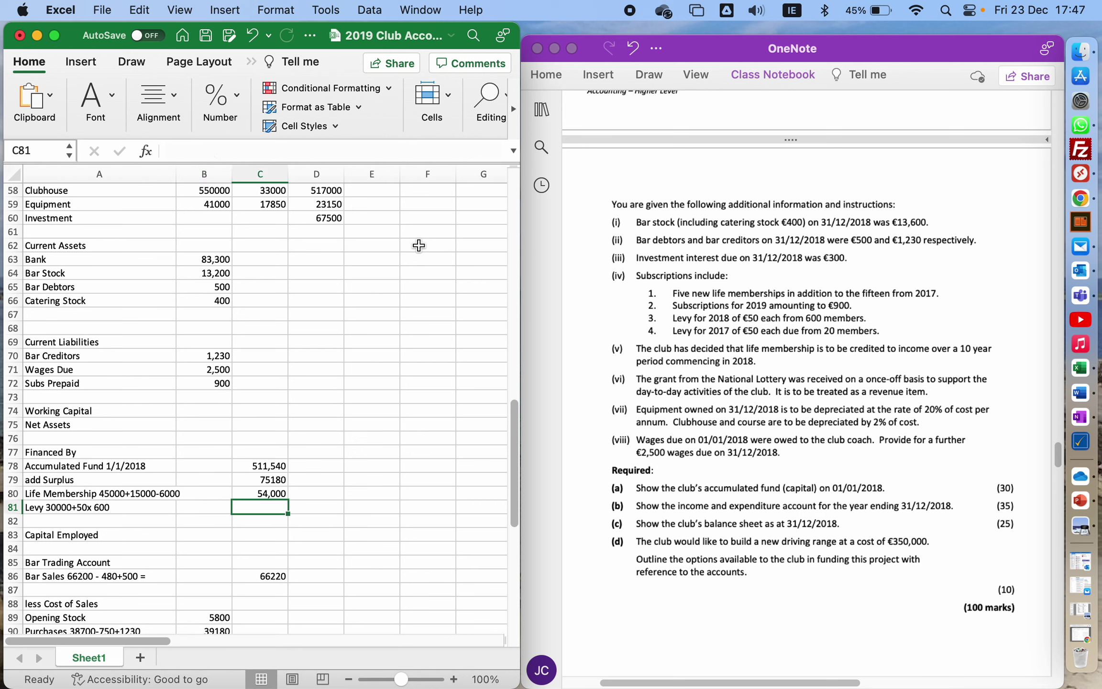
# - Enter the Levy amount in C81 as a formula starting =30000+, giving 31000
pyautogui.write('=30000')
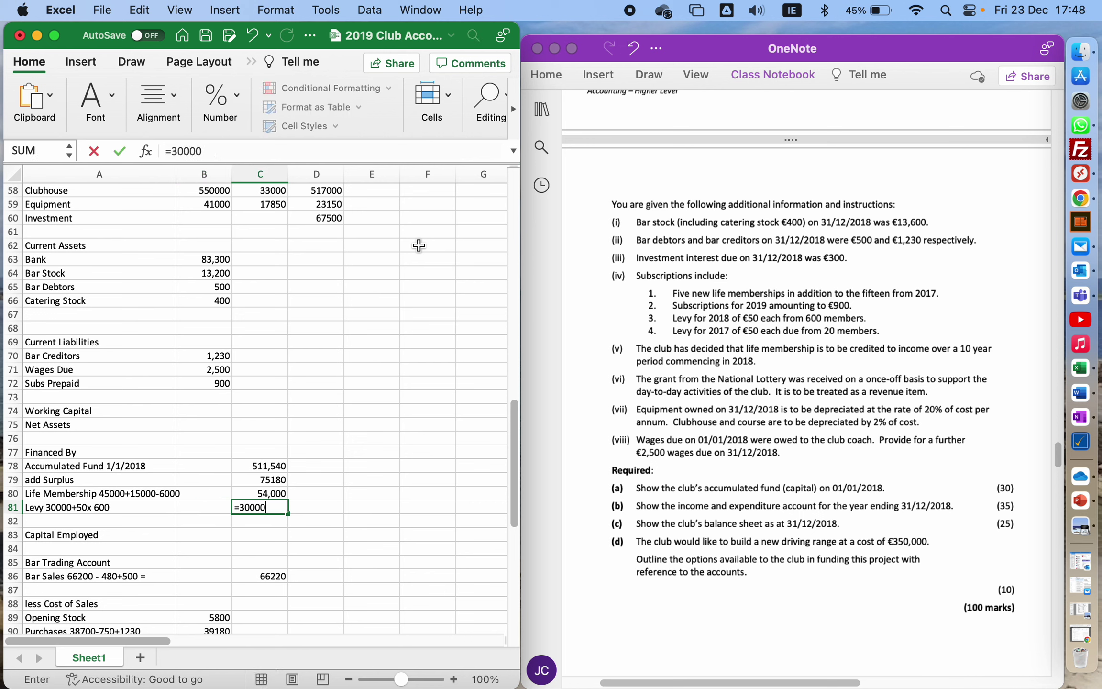
pyautogui.write('+')
pyautogui.press('Up')
pyautogui.press('Up')
pyautogui.press('Up')
pyautogui.press('Up')
pyautogui.press('Up')
pyautogui.press('Up')
pyautogui.press('Up')
pyautogui.press('Up')
pyautogui.press('Up')
pyautogui.press('Up')
pyautogui.press('Up')
pyautogui.press('Up')
pyautogui.press('Up')
pyautogui.press('Up')
pyautogui.press('Up')
pyautogui.press('Up')
pyautogui.press('Up')
pyautogui.press('Up')
pyautogui.press('Up')
pyautogui.press('Up')
pyautogui.press('Up')
pyautogui.press('Up')
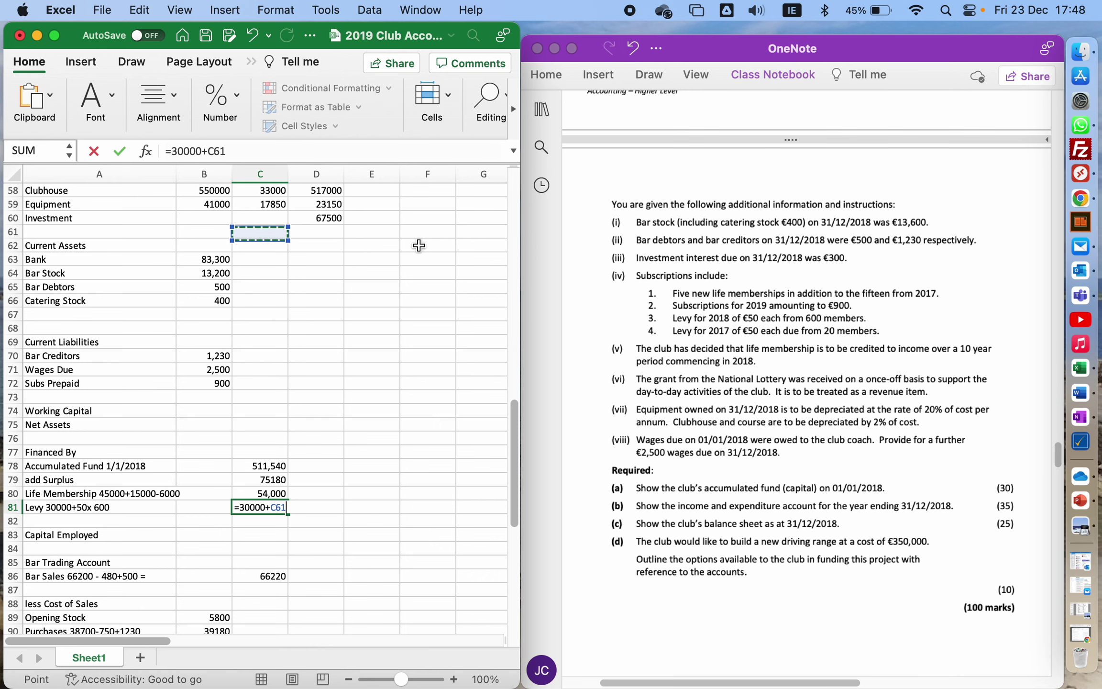
pyautogui.press('Up')
pyautogui.press('Up')
pyautogui.press('Up')
pyautogui.press('Up')
pyautogui.press('Up')
pyautogui.press('Up')
pyautogui.press('Up')
pyautogui.press('Up')
pyautogui.press('Up')
pyautogui.press('Up')
pyautogui.press('Up')
pyautogui.press('Up')
pyautogui.press('Up')
pyautogui.press('Up')
pyautogui.press('Up')
pyautogui.press('Up')
pyautogui.press('Up')
pyautogui.press('Up')
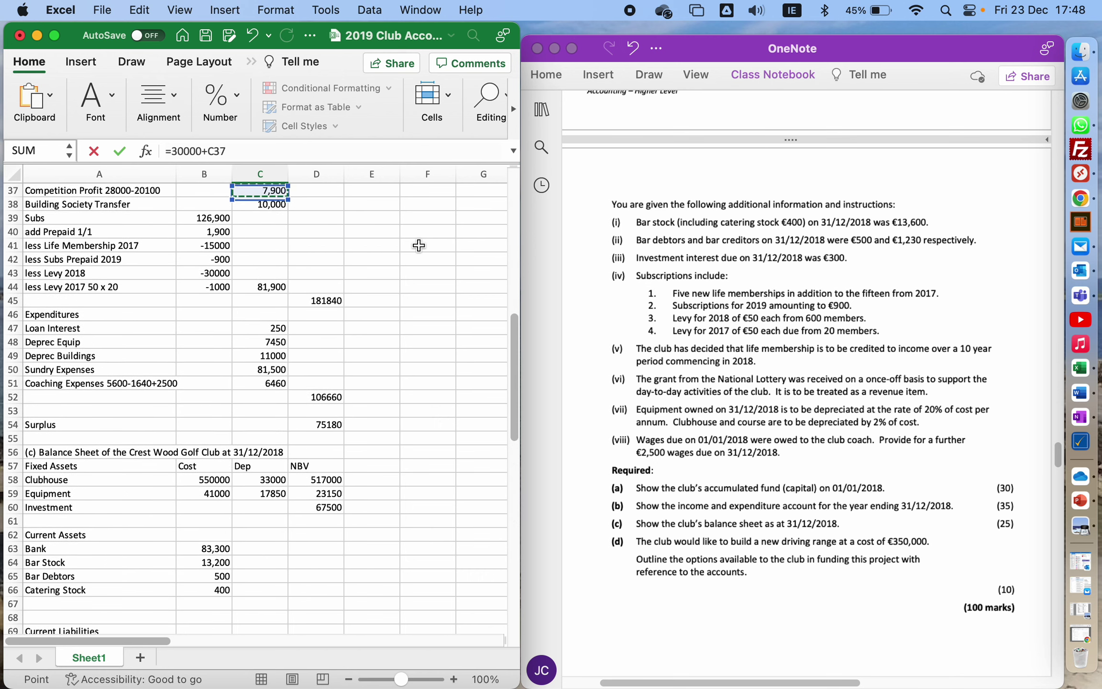
pyautogui.press('Down')
pyautogui.press('Down')
pyautogui.press('Down')
pyautogui.press('Down')
pyautogui.press('Down')
pyautogui.press('Down')
pyautogui.press('Down')
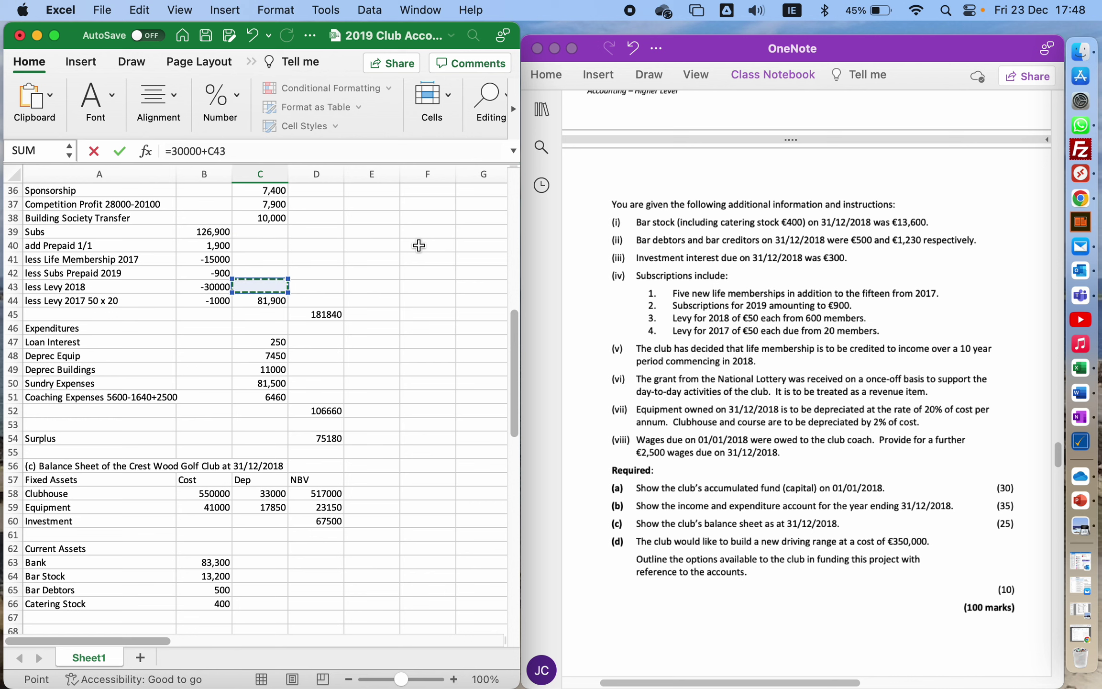
pyautogui.press('Left')
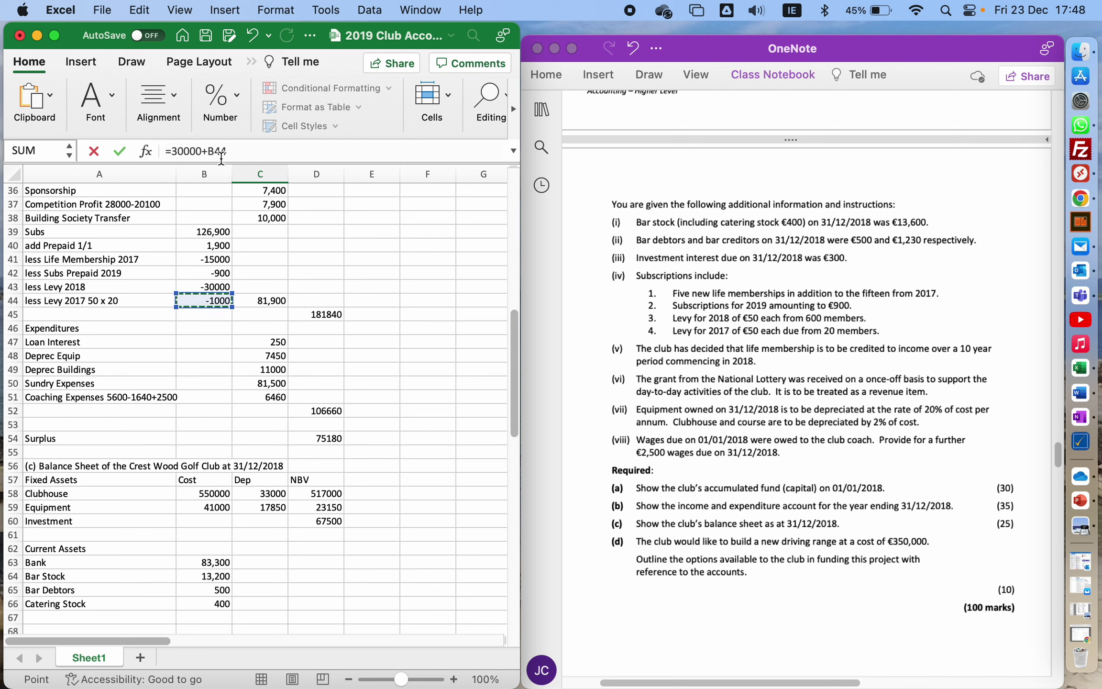
pyautogui.press('Escape')
pyautogui.press('Down')
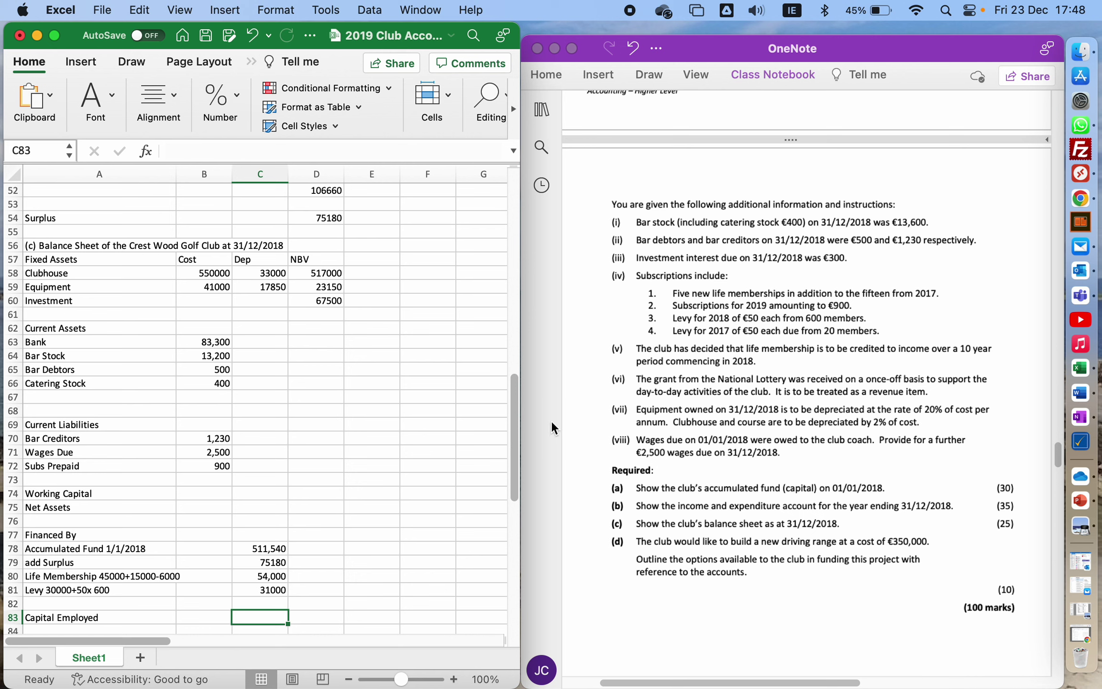
pyautogui.press('Right')
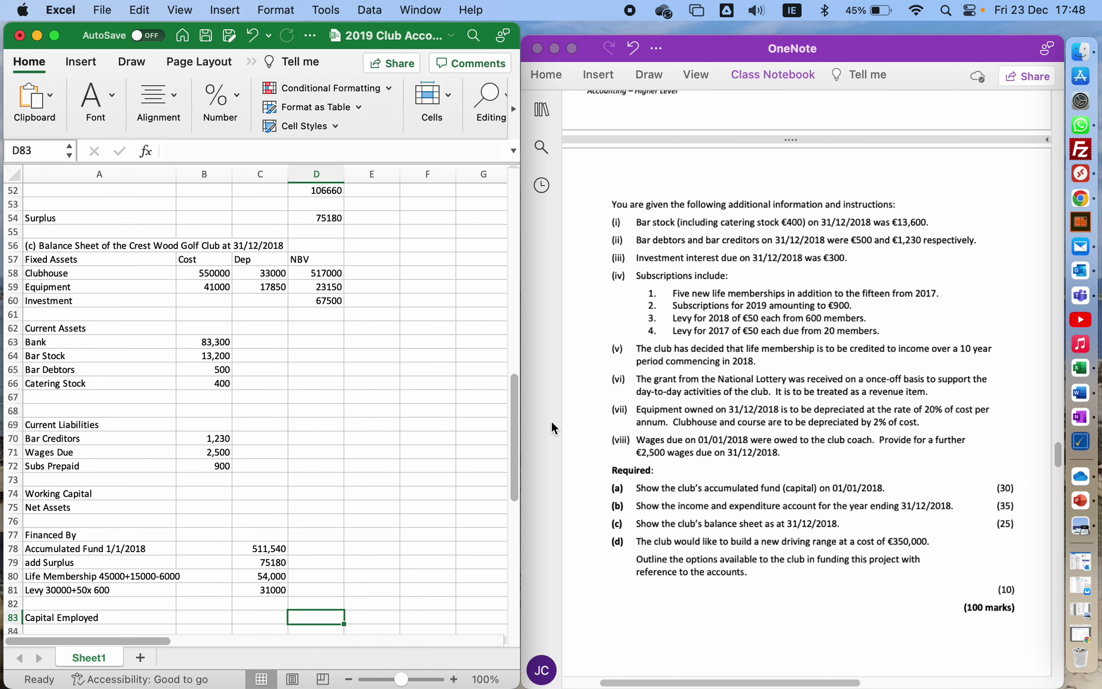